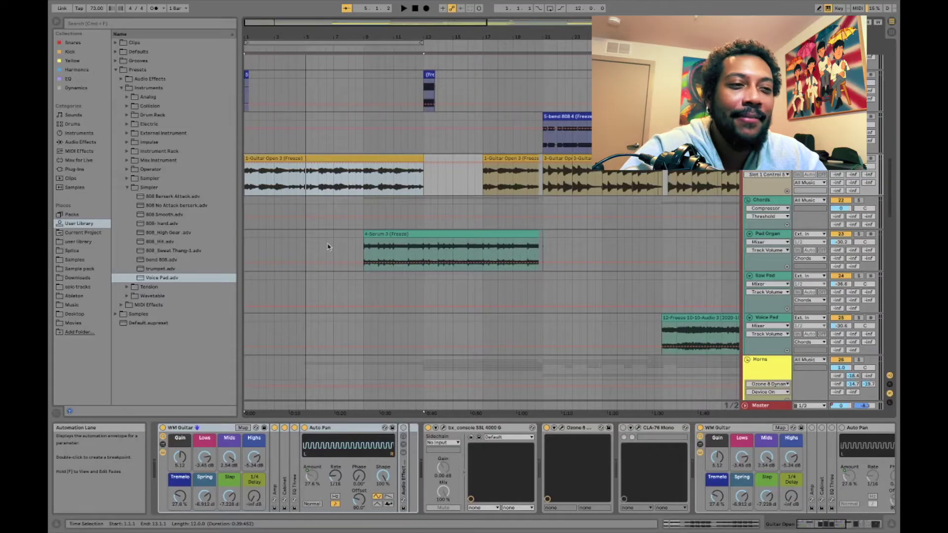
# Step: Play the trumpet melody tracks from their entrance at bar 5
pyautogui.scroll(-3, 327, 247)
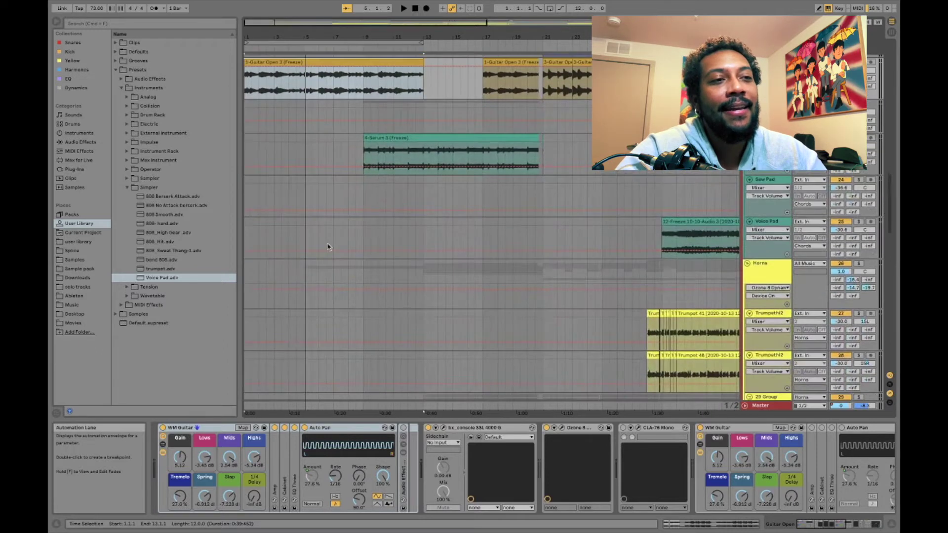
pyautogui.scroll(-10, 328, 247)
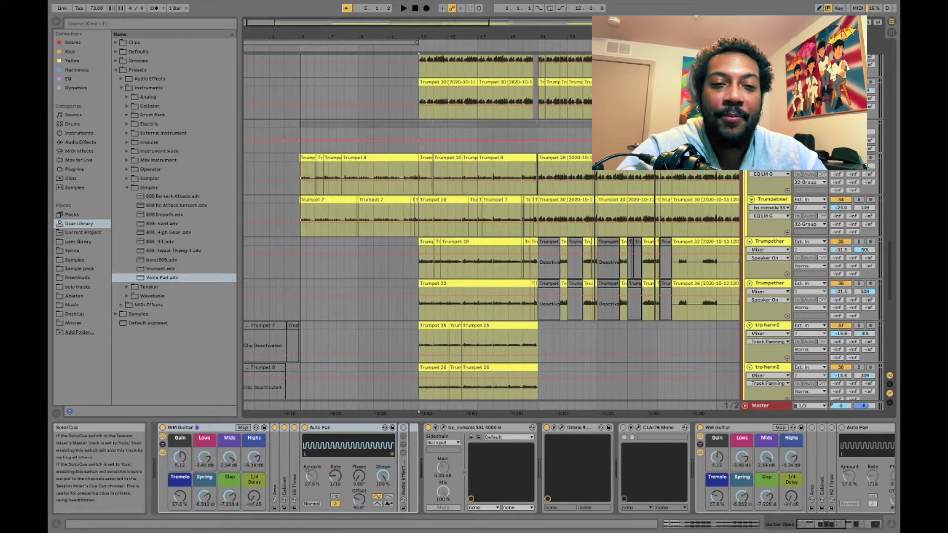
pyautogui.click(303, 161)
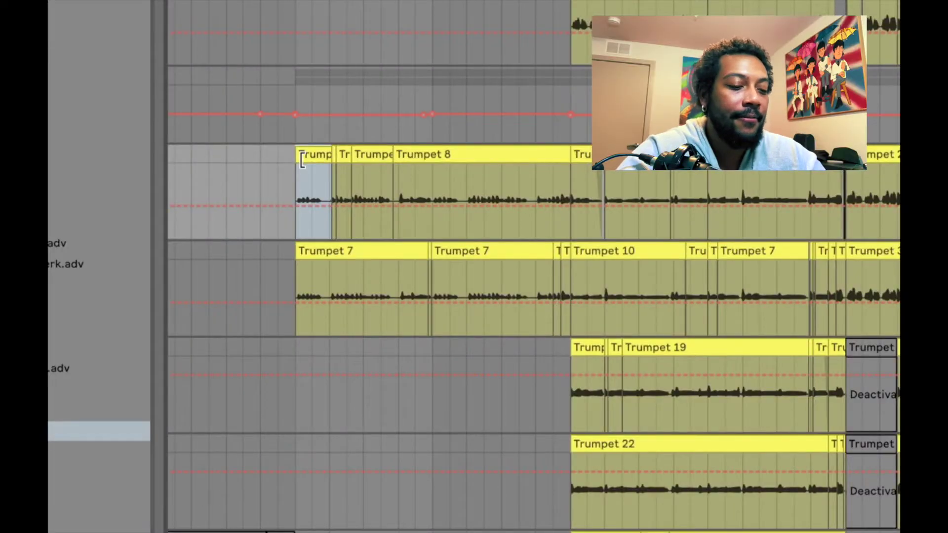
pyautogui.press('space')
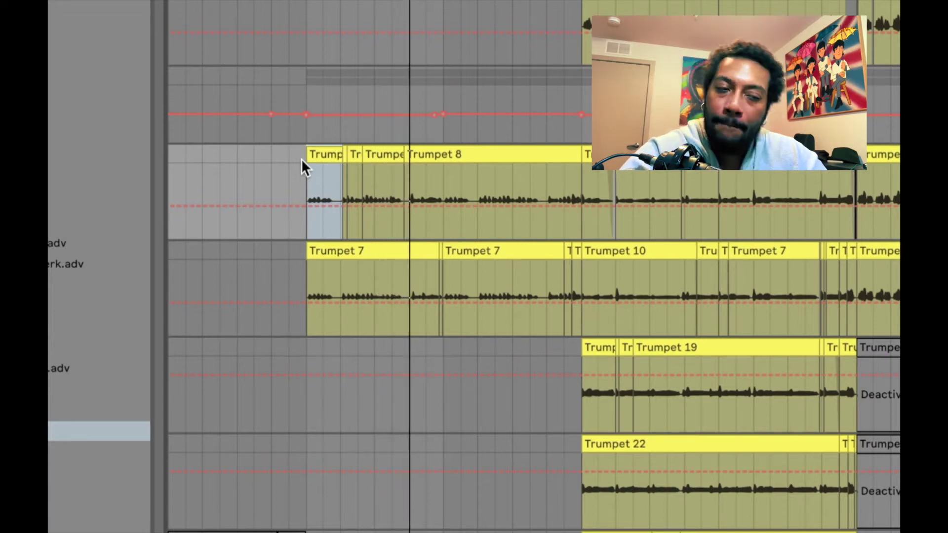
pyautogui.hscroll(5, 463, 209)
pyautogui.scroll(-1, 464, 209)
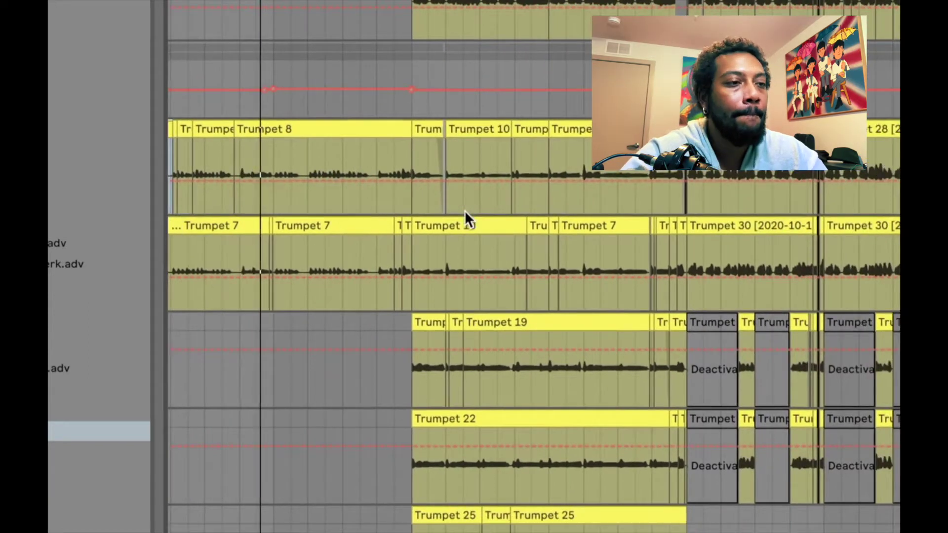
pyautogui.scroll(1, 465, 210)
pyautogui.hscroll(-2, 464, 210)
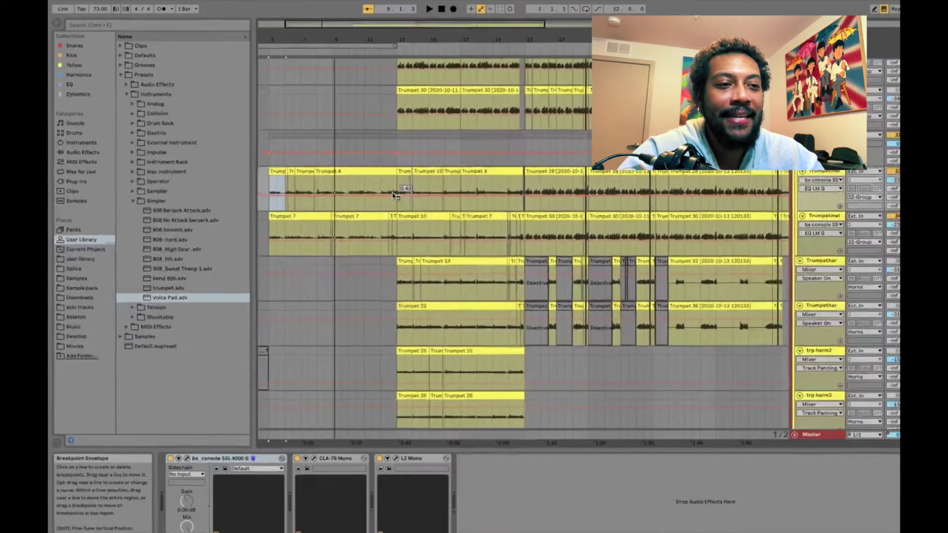
# Step: Examine how the guitar, pad and trumpet tracks are layered across the opening section of the arrangement
pyautogui.scroll(3, 387, 241)
pyautogui.hscroll(-1, 387, 241)
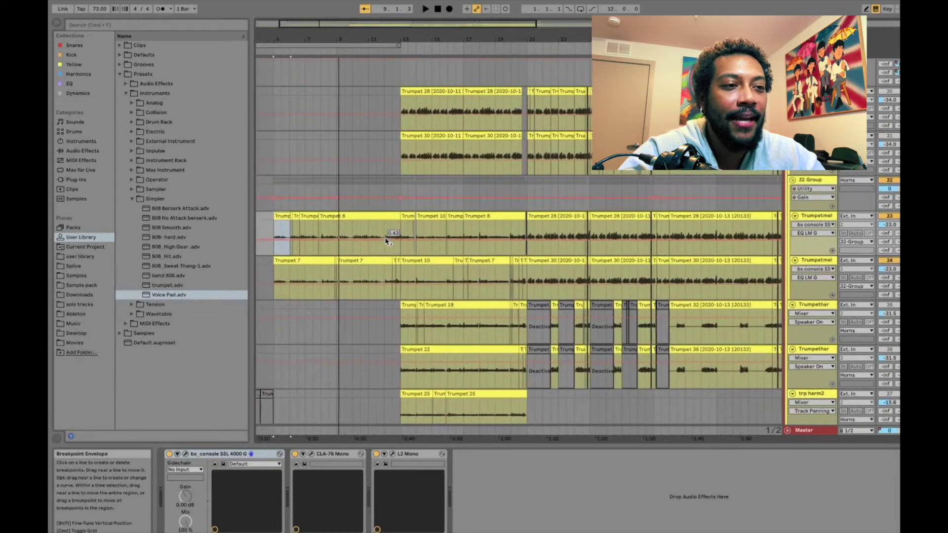
pyautogui.scroll(10, 387, 242)
pyautogui.hscroll(-1, 386, 242)
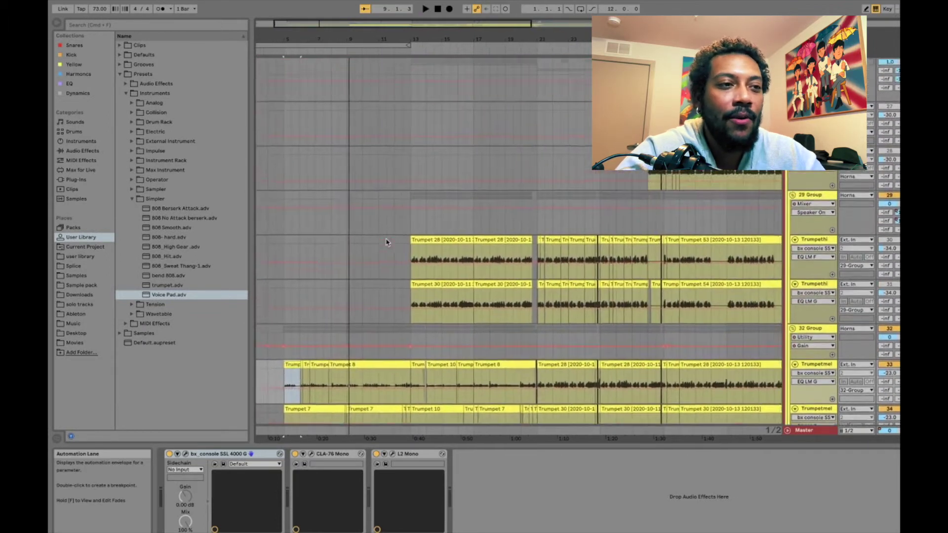
pyautogui.scroll(3, 387, 242)
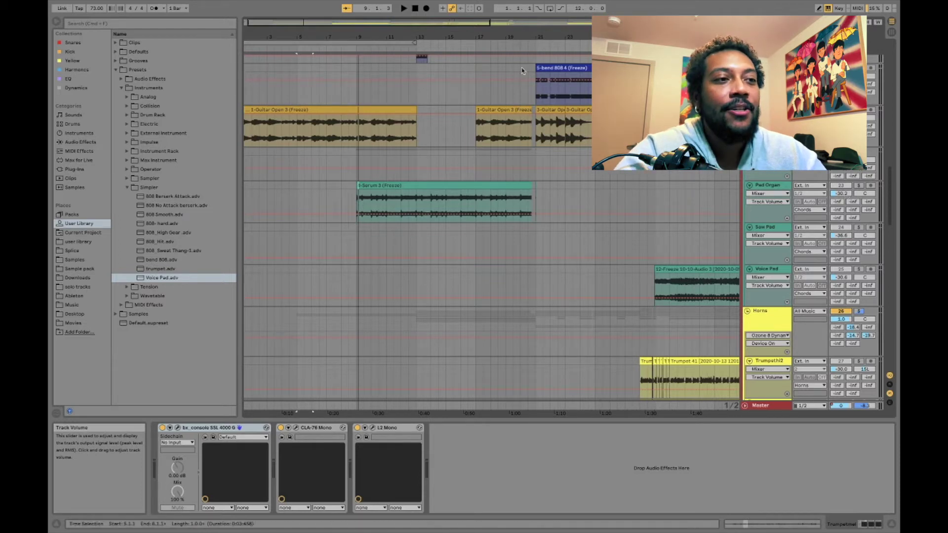
pyautogui.scroll(-1, 307, 195)
pyautogui.hscroll(-1, 307, 195)
pyautogui.click(283, 102)
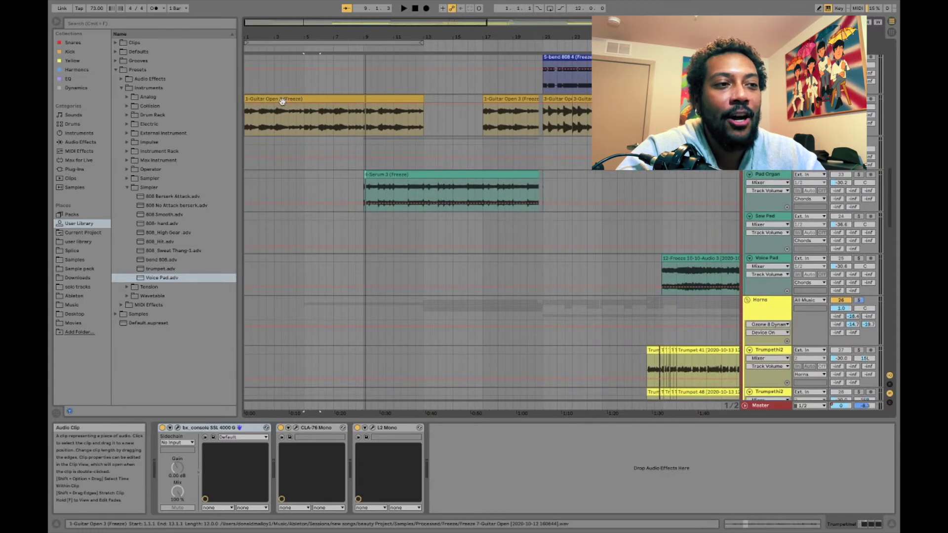
pyautogui.scroll(-5, 311, 241)
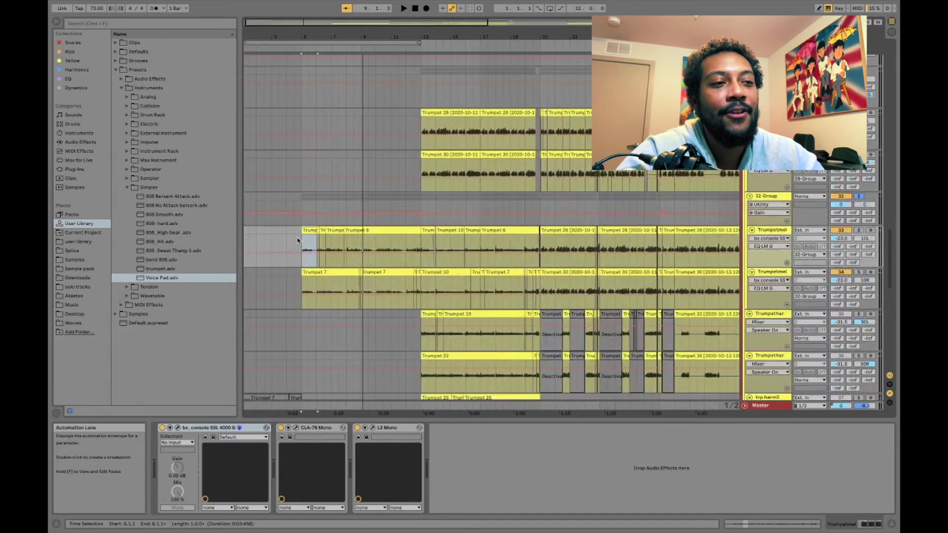
pyautogui.scroll(5, 354, 249)
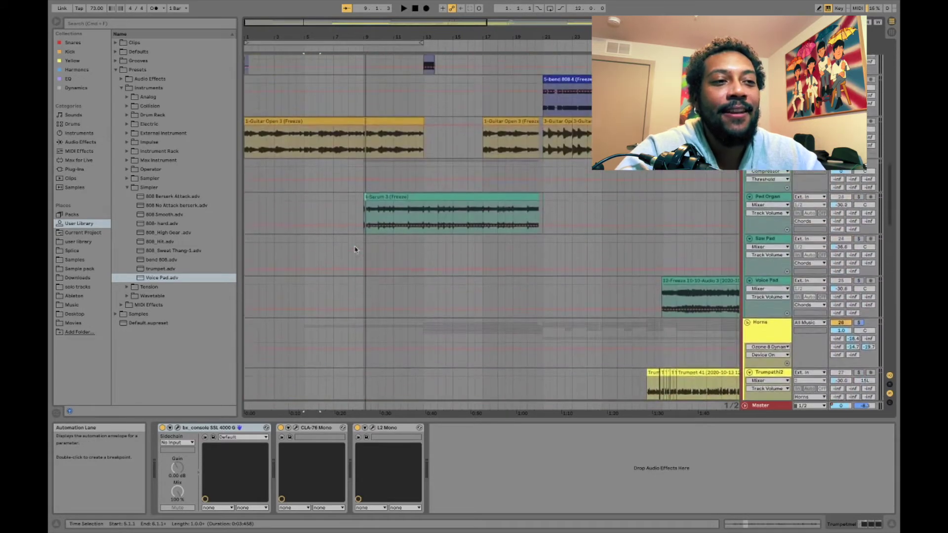
pyautogui.scroll(-2, 354, 249)
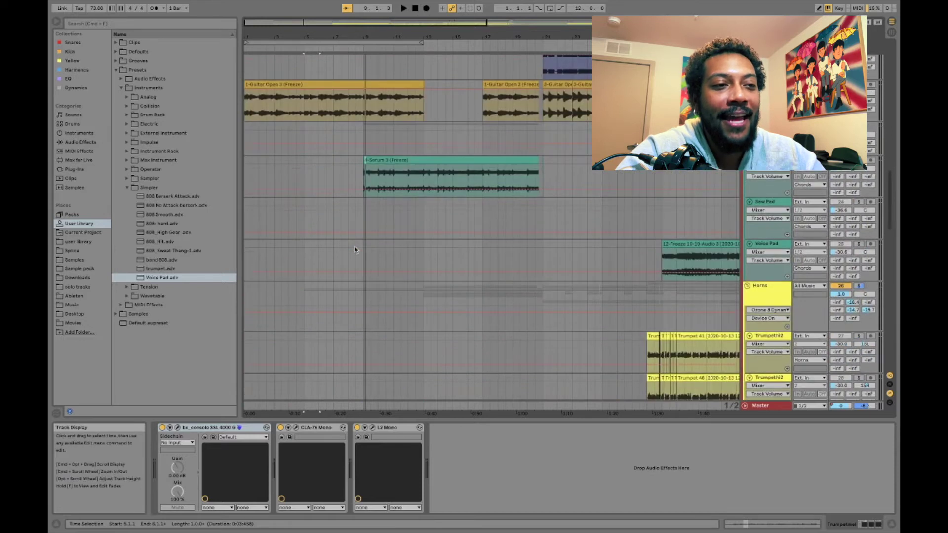
# Step: Audition the section from the start of the Pad Organ clip at bar 9 and review the surrounding tracks
pyautogui.click(382, 161)
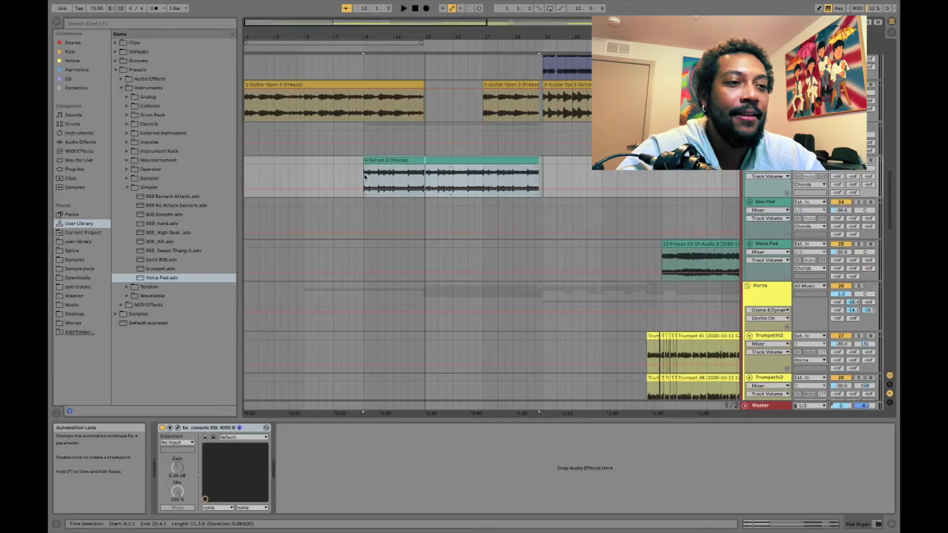
pyautogui.scroll(-2, 364, 177)
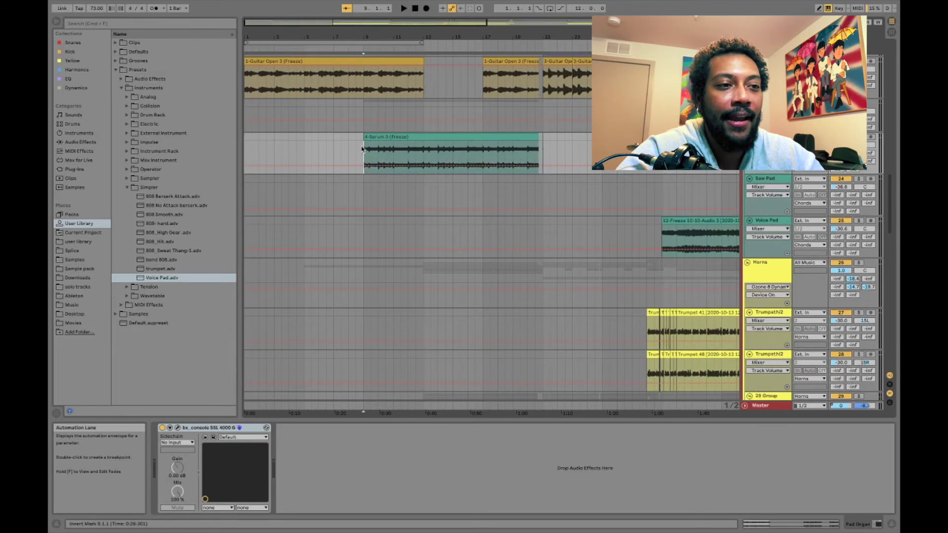
pyautogui.scroll(-10, 363, 149)
pyautogui.scroll(12, 362, 148)
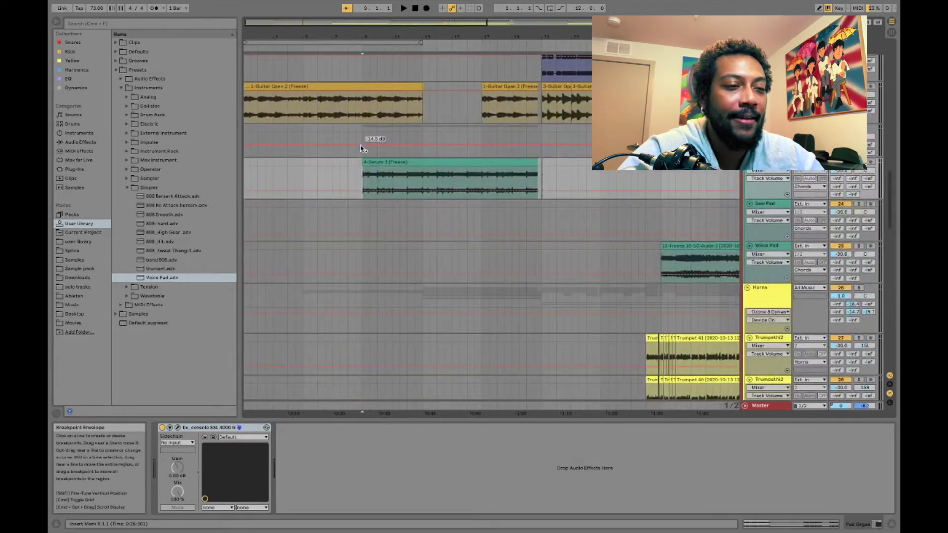
# Step: Play the drum tracks from bar 5 and review the kick, snap and snare layers
pyautogui.scroll(15, 362, 150)
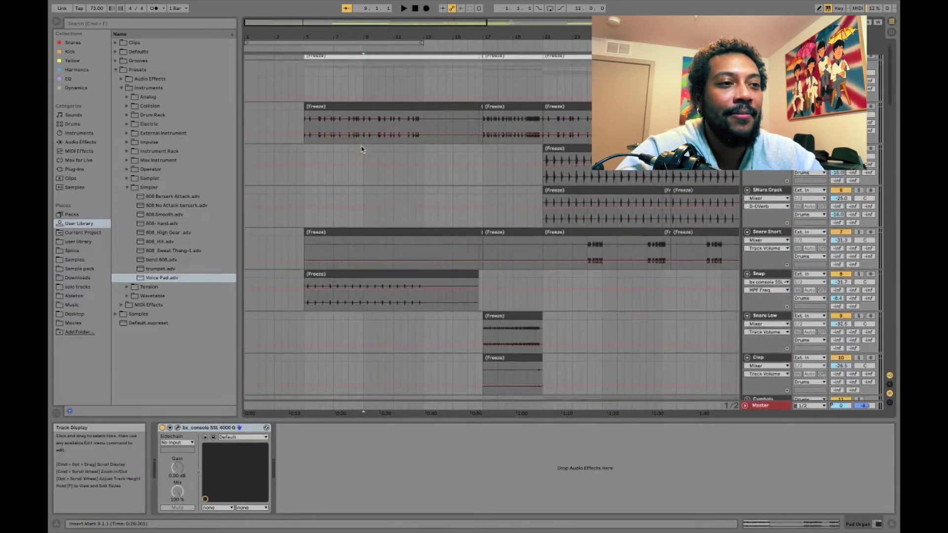
pyautogui.scroll(1, 362, 149)
pyautogui.click(304, 137)
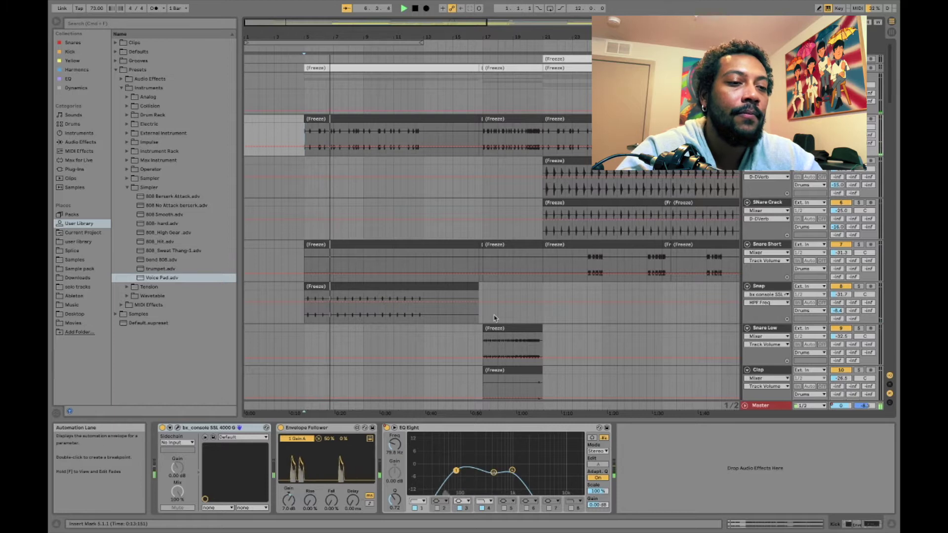
pyautogui.scroll(-5, 494, 317)
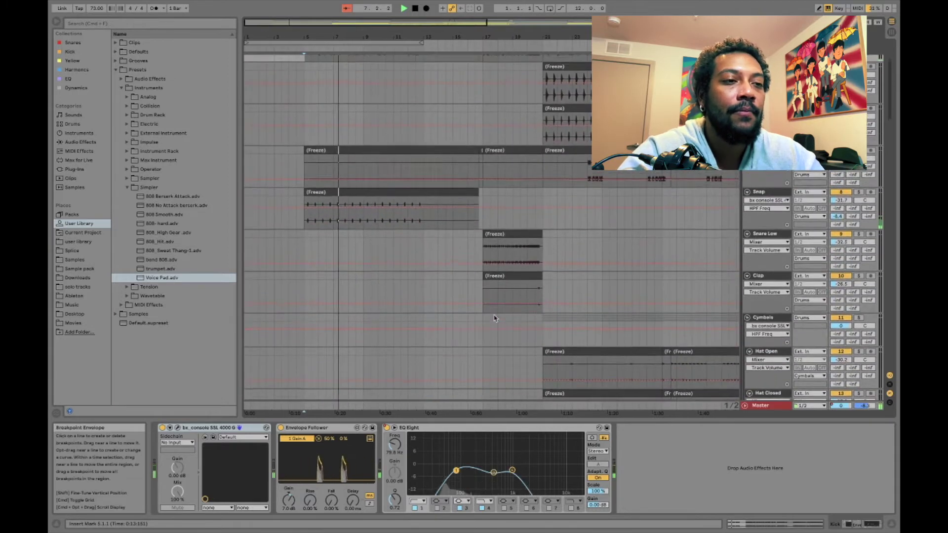
pyautogui.scroll(1, 494, 319)
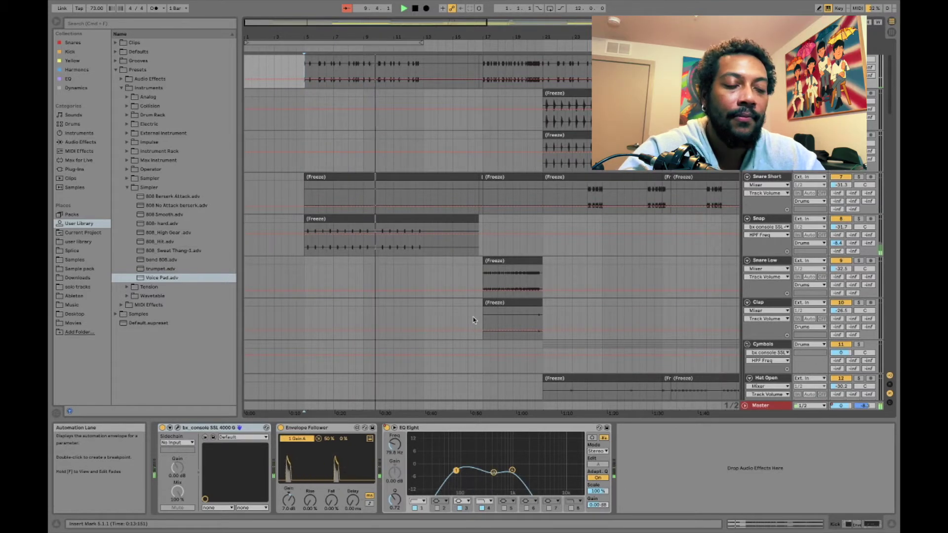
# Step: Place the insert marker at the White Rise clip's start at bar 17 and inspect the trumpet layers around it
pyautogui.scroll(3, 473, 320)
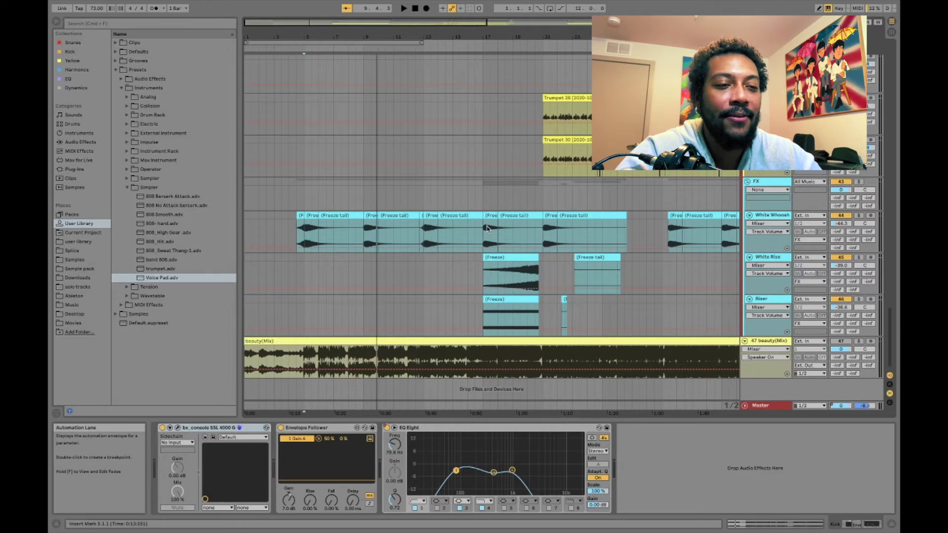
pyautogui.click(482, 270)
pyautogui.scroll(10, 478, 198)
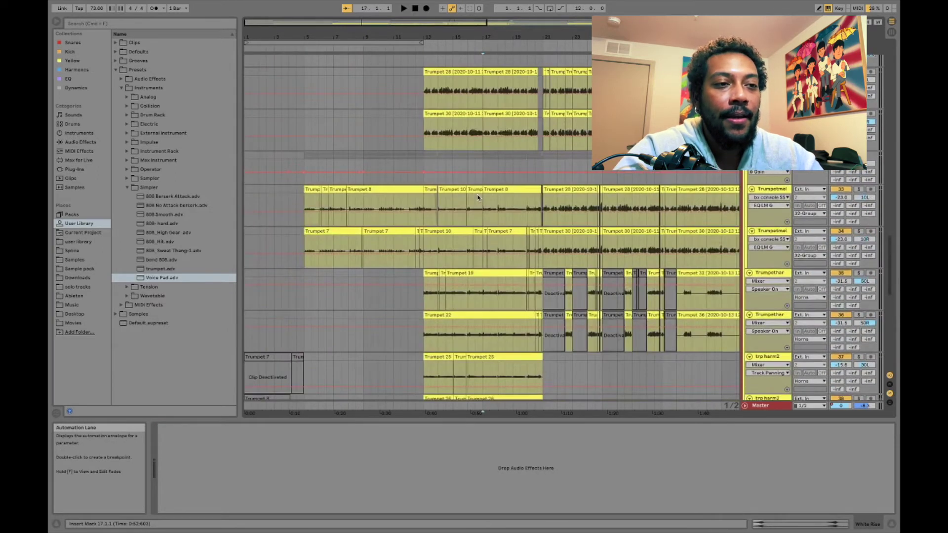
pyautogui.scroll(8, 401, 252)
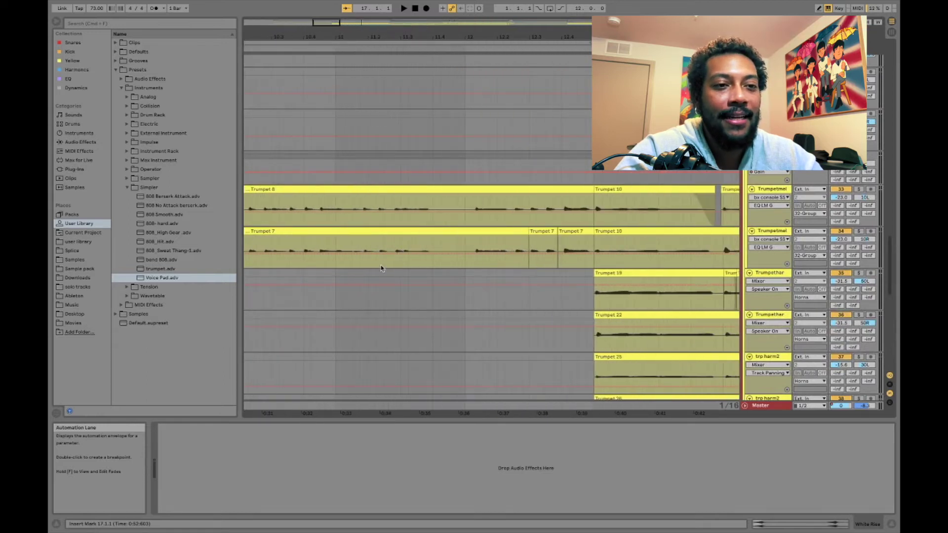
pyautogui.scroll(-8, 380, 268)
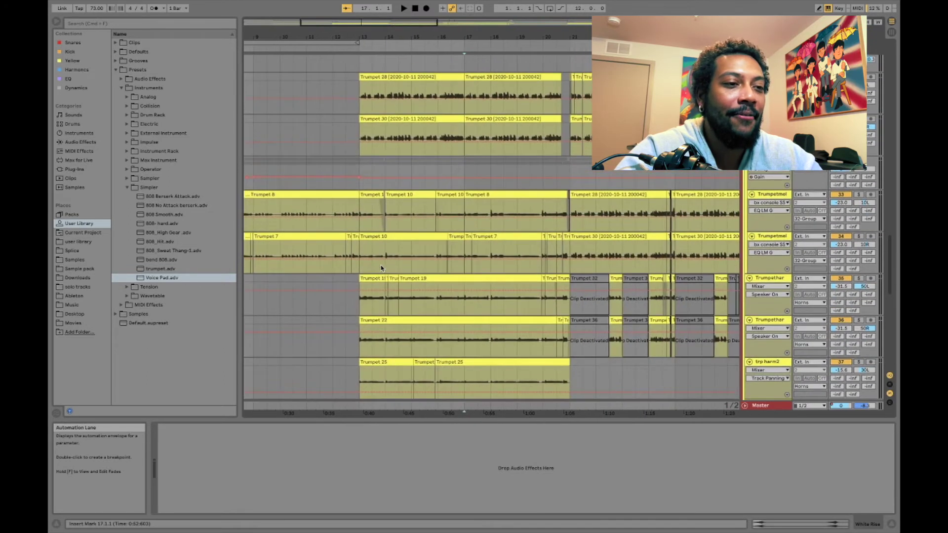
# Step: Play the high trumpets from bar 13 and review the harmony trumpet tracks below them, ending playback in bar 17
pyautogui.click(358, 86)
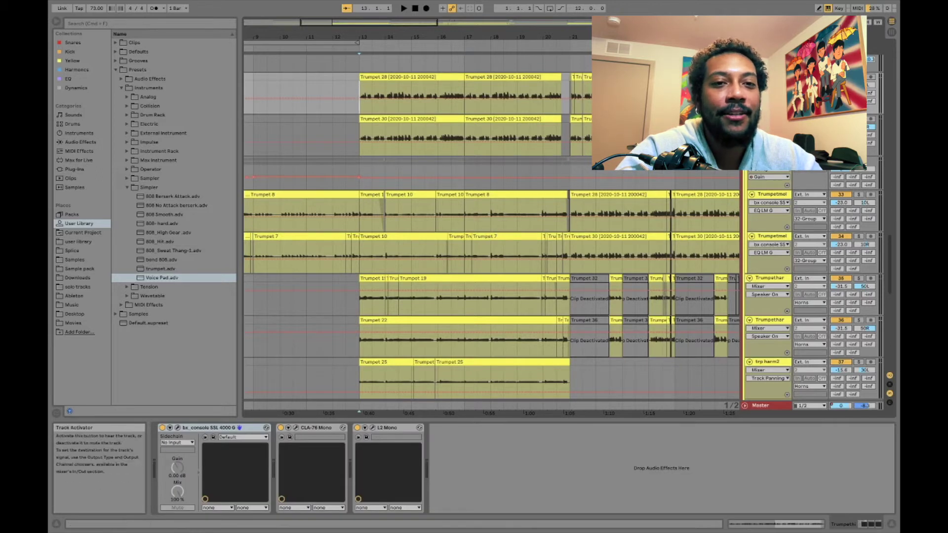
pyautogui.scroll(3, 840, 247)
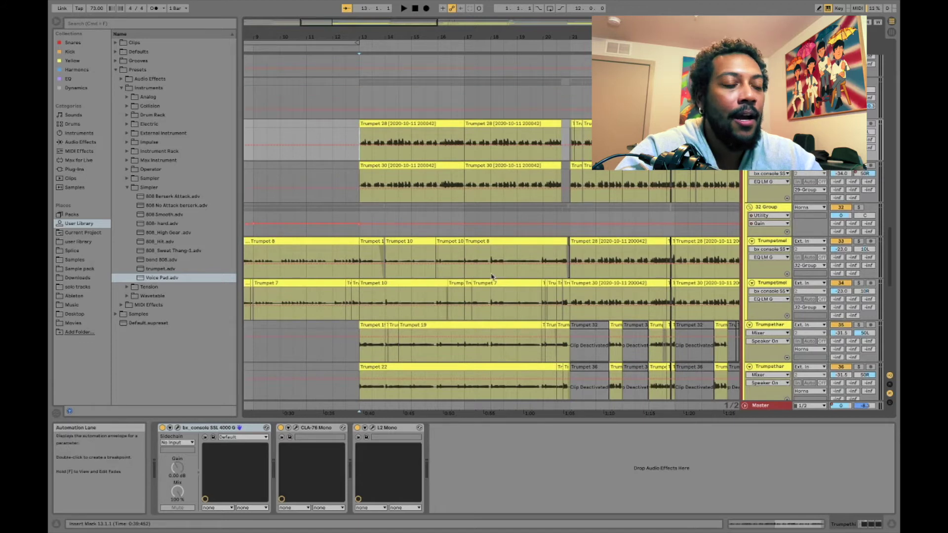
pyautogui.press('space')
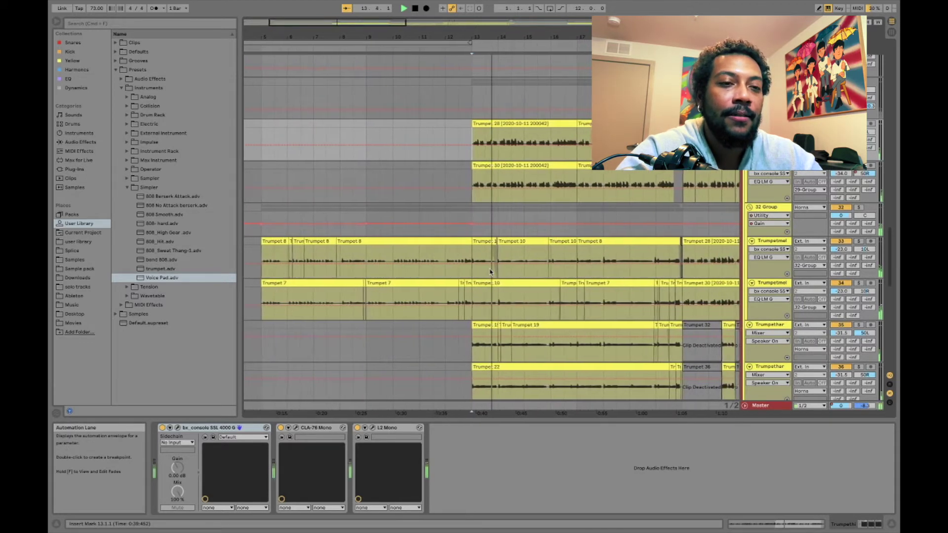
pyautogui.scroll(-10, 790, 284)
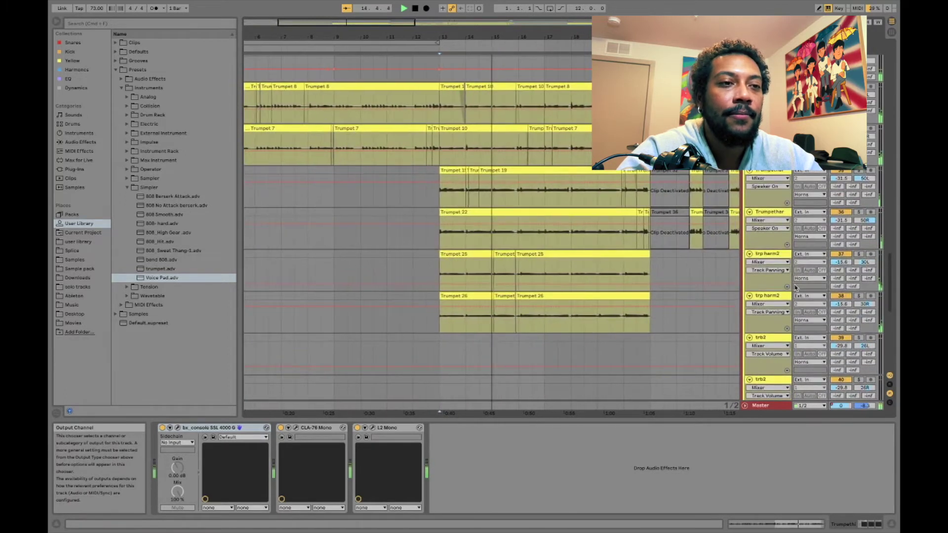
pyautogui.scroll(1, 795, 287)
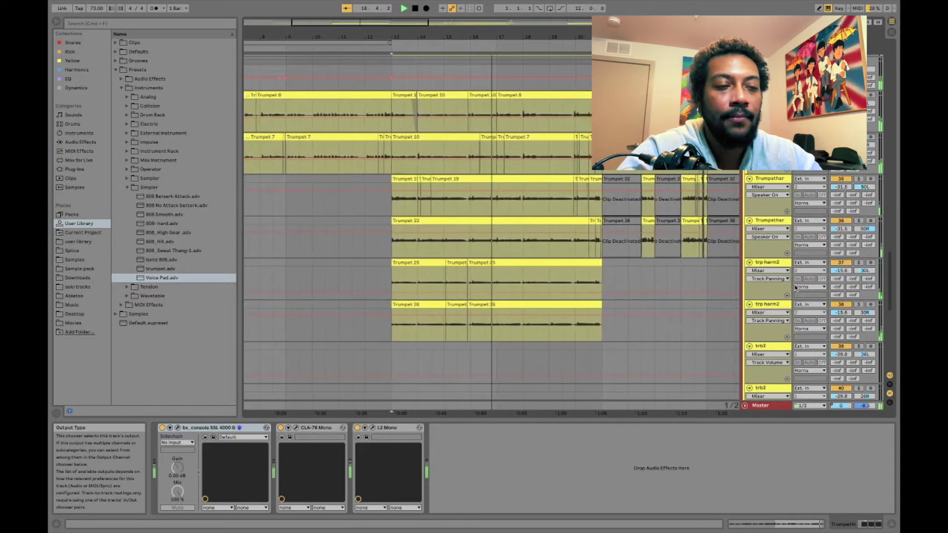
pyautogui.press('space')
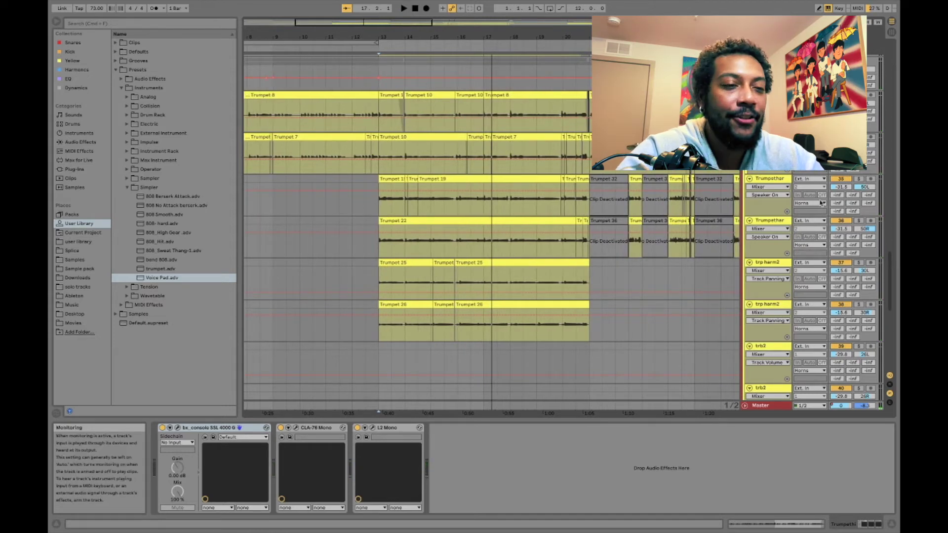
# Step: Play the trumpets from bar 13 and lower the high-cut band's frequency in the 29 Group's EQ Eight
pyautogui.scroll(8, 821, 203)
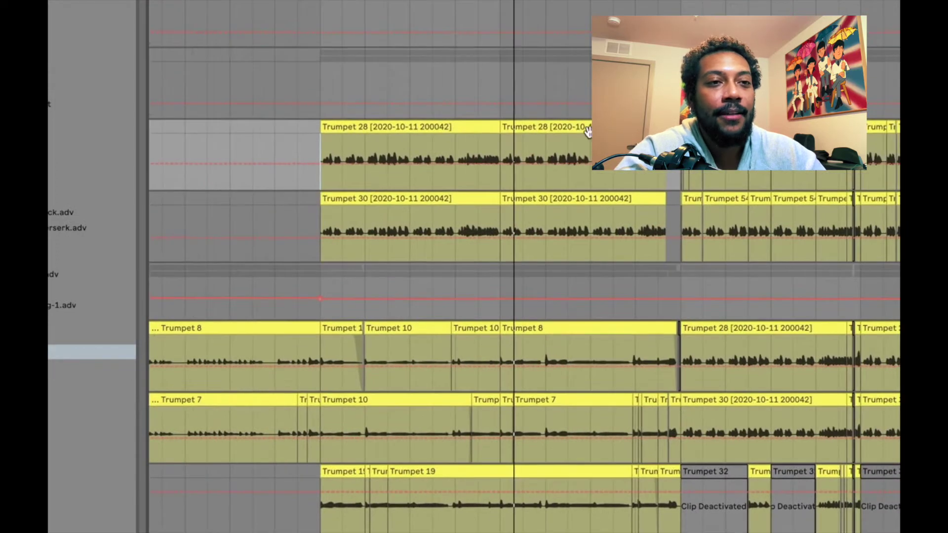
pyautogui.hscroll(3, 513, 267)
pyautogui.hscroll(-5, 494, 237)
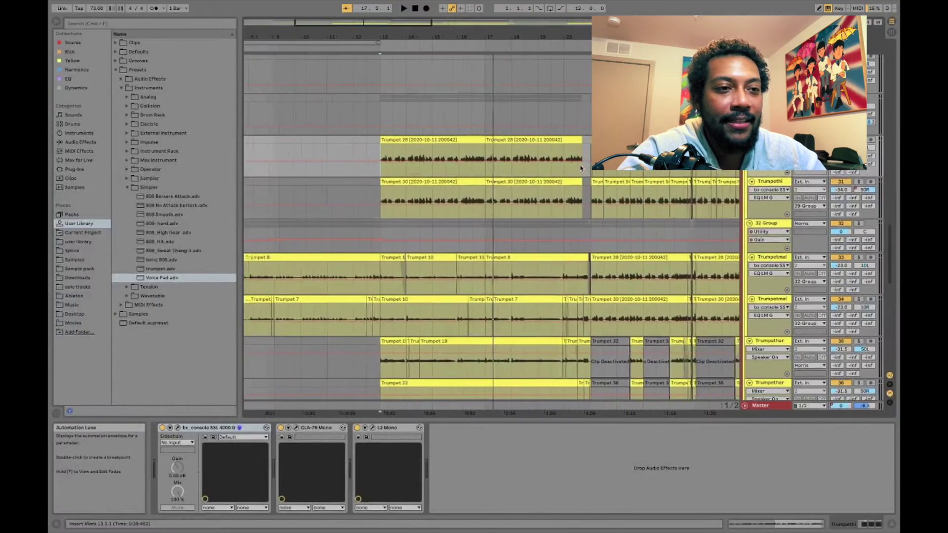
pyautogui.press('space')
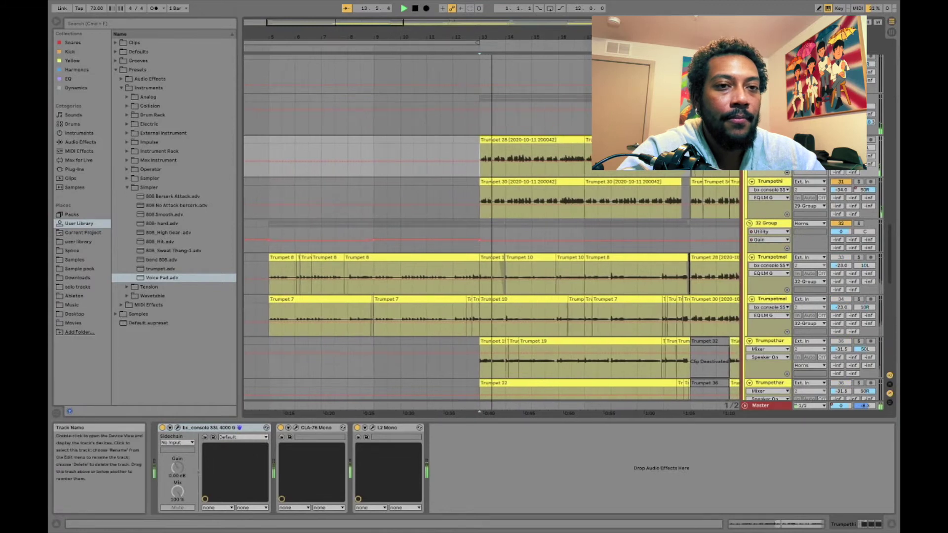
pyautogui.click(769, 98)
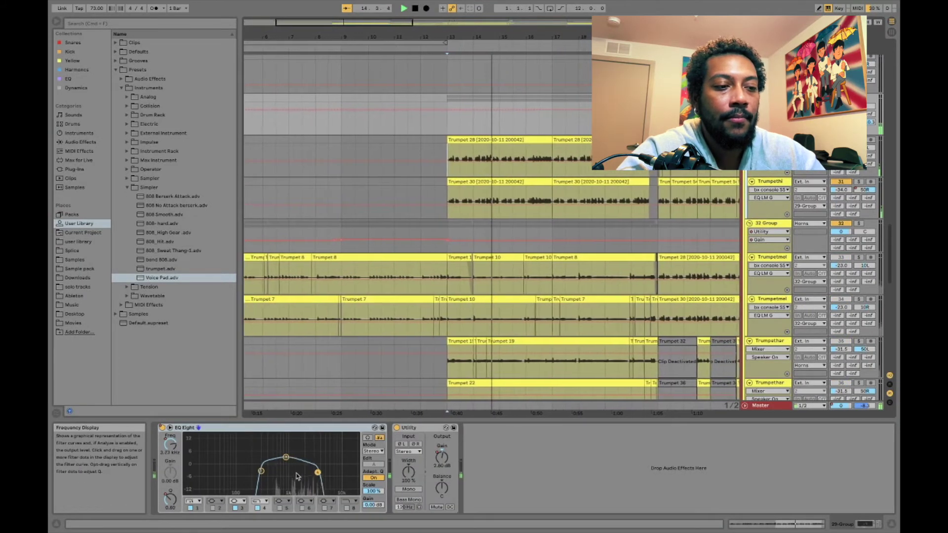
pyautogui.moveTo(309, 458); pyautogui.dragTo(316, 478)
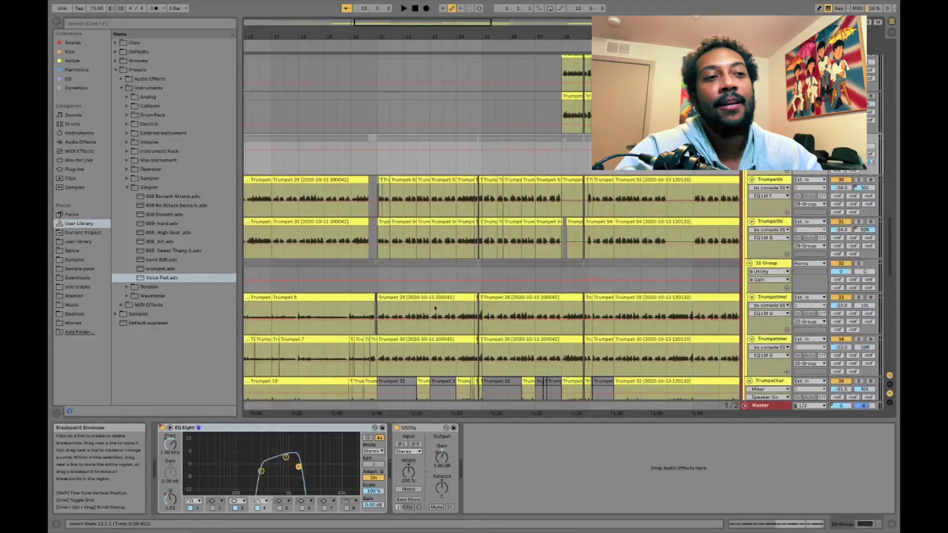
# Step: Place the insert marker at bar 21 on the 29 Group and play the arrangement from there
pyautogui.scroll(-5, 429, 302)
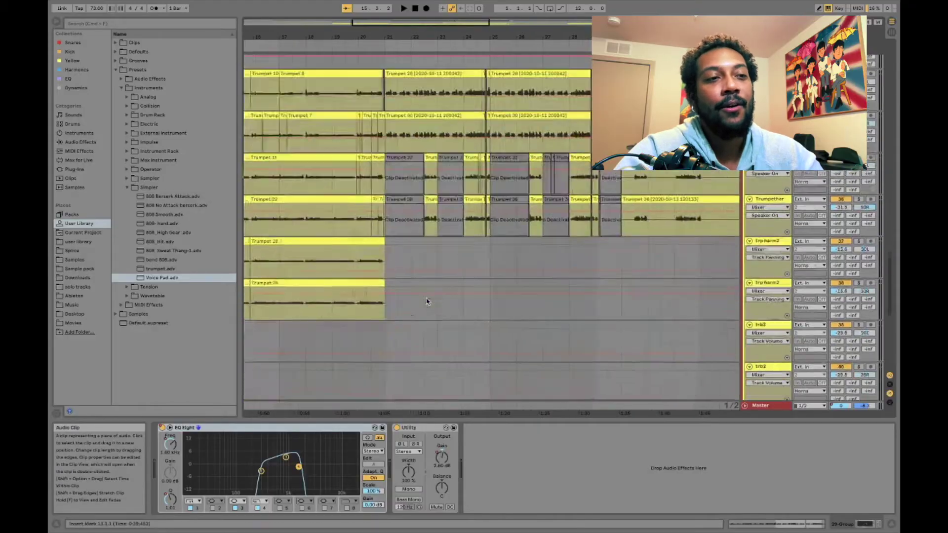
pyautogui.scroll(5, 429, 301)
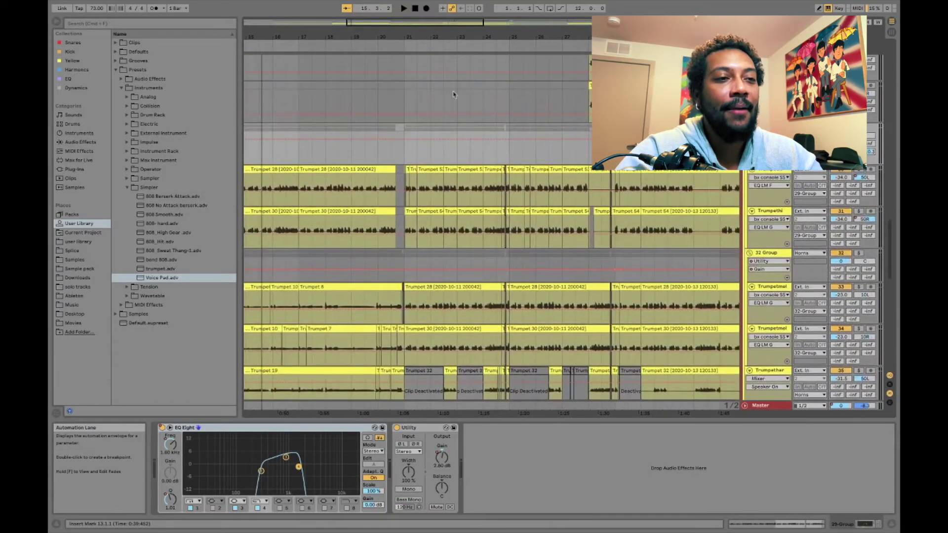
pyautogui.click(404, 153)
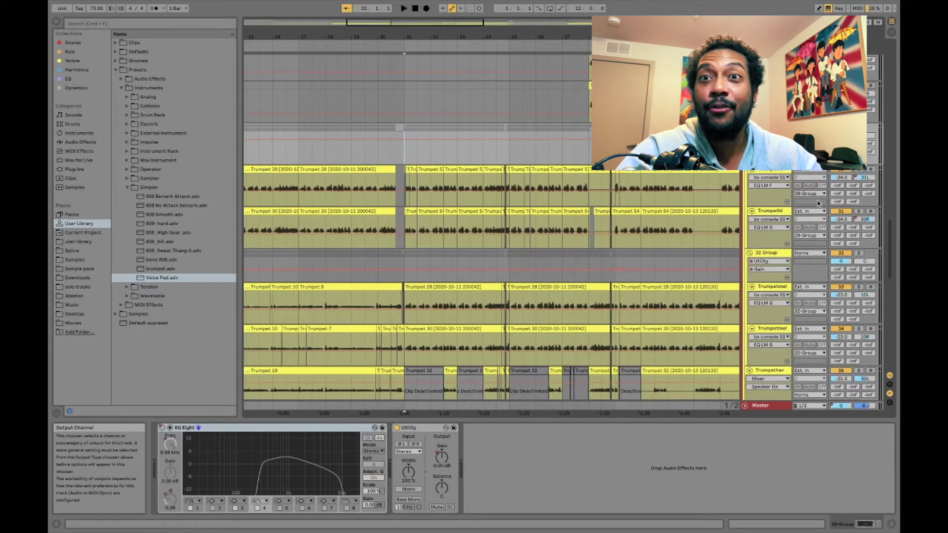
pyautogui.press('space')
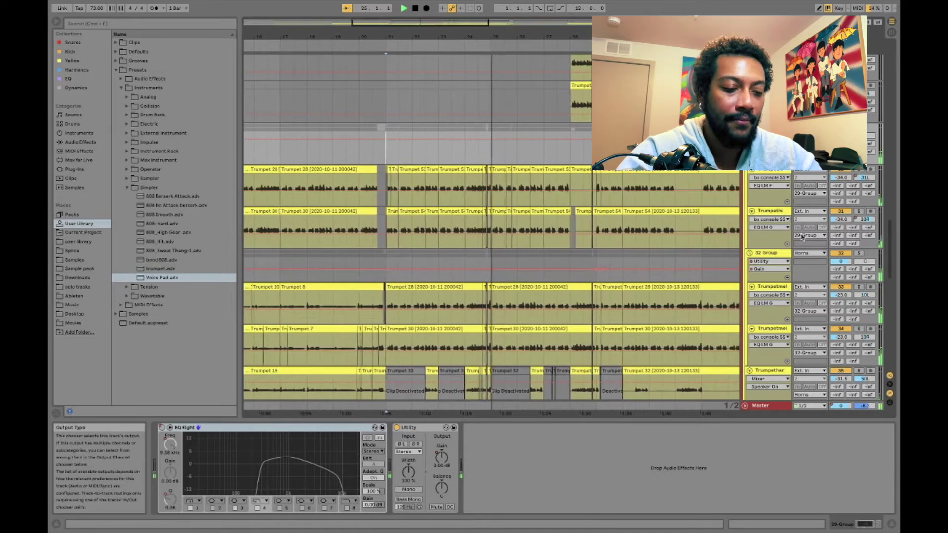
# Step: Select the first bend 808 clip at bar 21 and play the section from its start
pyautogui.scroll(20, 577, 238)
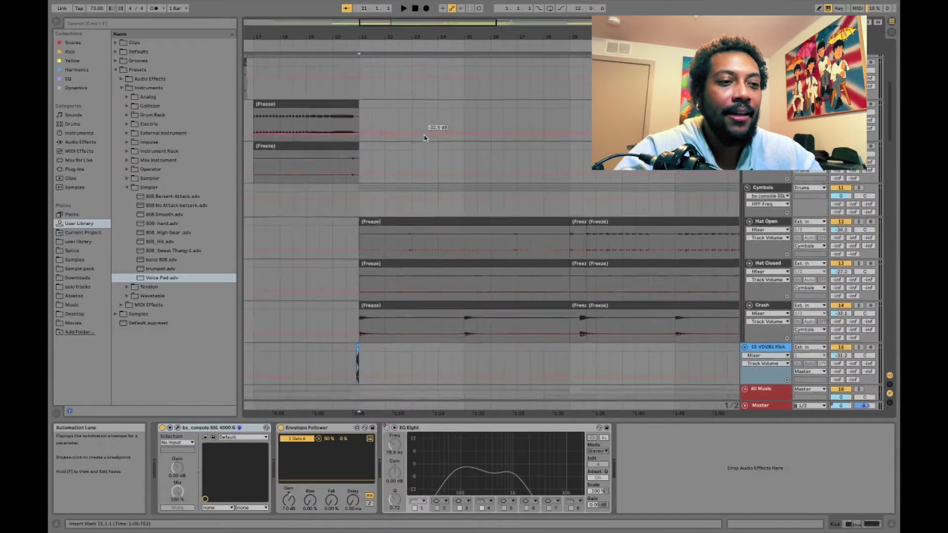
pyautogui.scroll(-10, 425, 136)
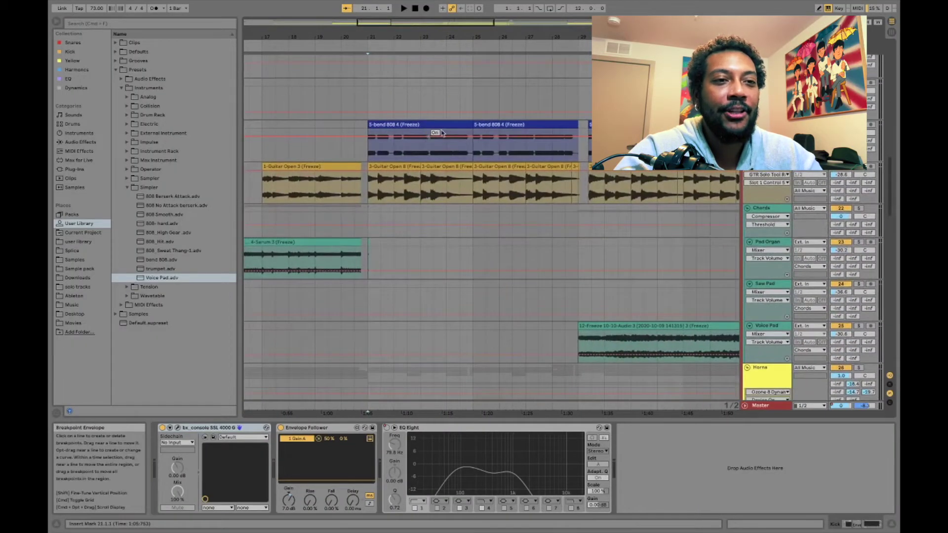
pyautogui.click(429, 124)
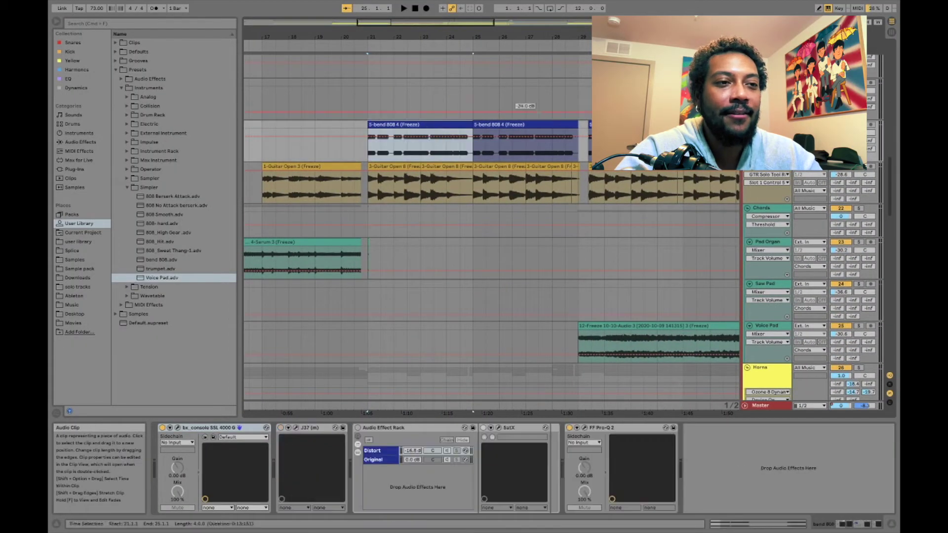
pyautogui.press('space')
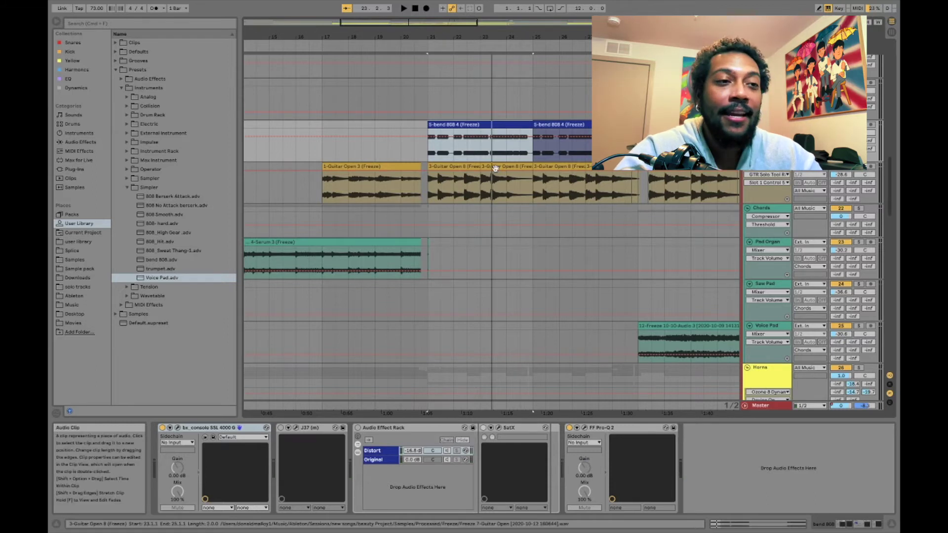
# Step: Place the insert marker on the first kick hit at bar 21 for a close look at the drum layers
pyautogui.scroll(15, 428, 166)
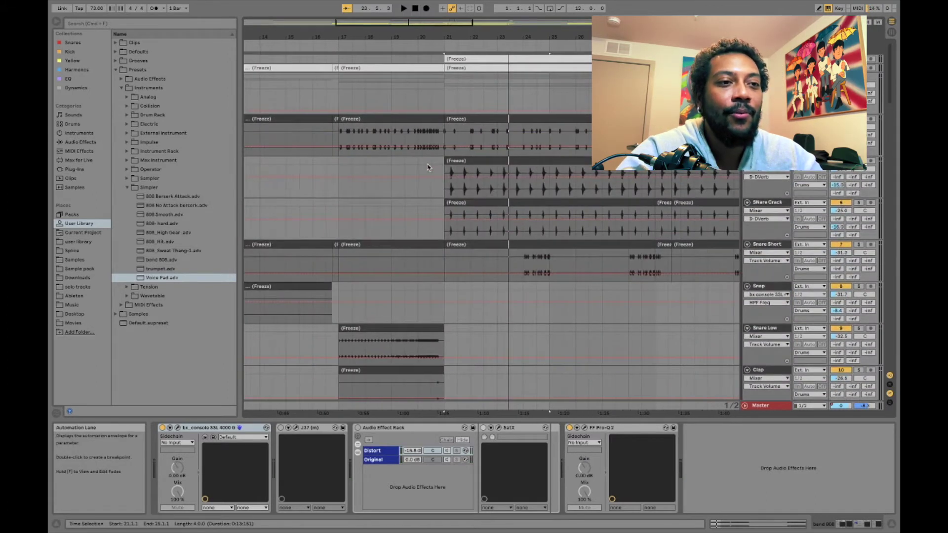
pyautogui.scroll(5, 457, 163)
pyautogui.scroll(5, 466, 164)
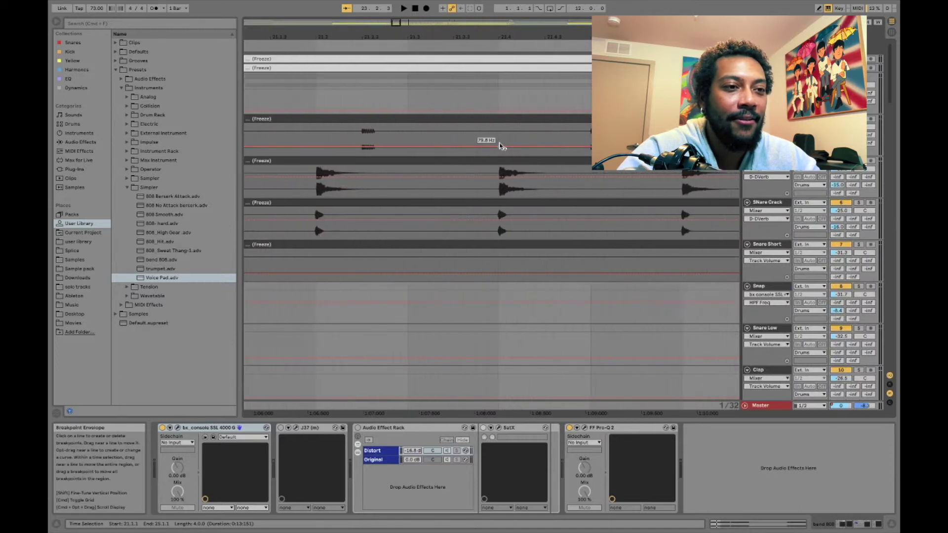
pyautogui.scroll(-2, 373, 169)
pyautogui.click(351, 106)
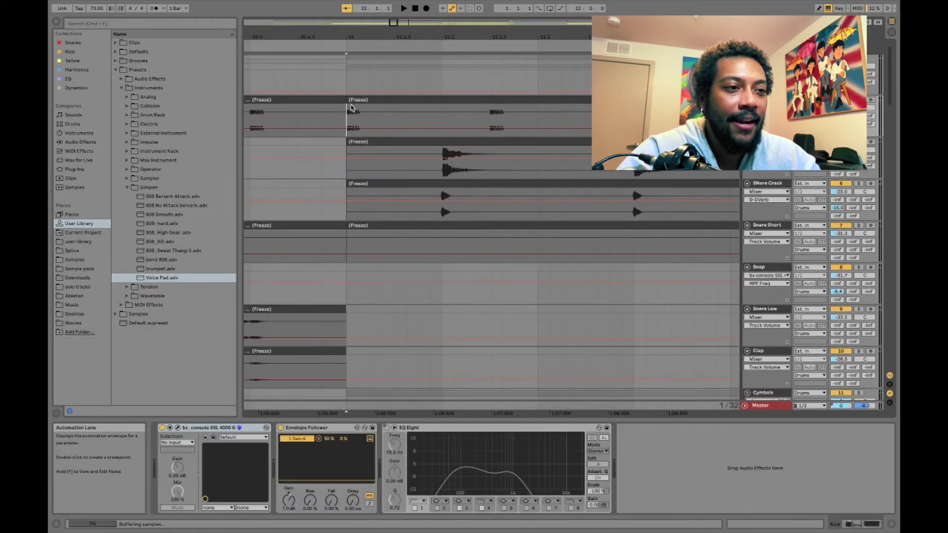
# Step: Compare the kick hits at bar 21 with the bend 808 and Guitar Open clips starting there
pyautogui.scroll(-10, 351, 105)
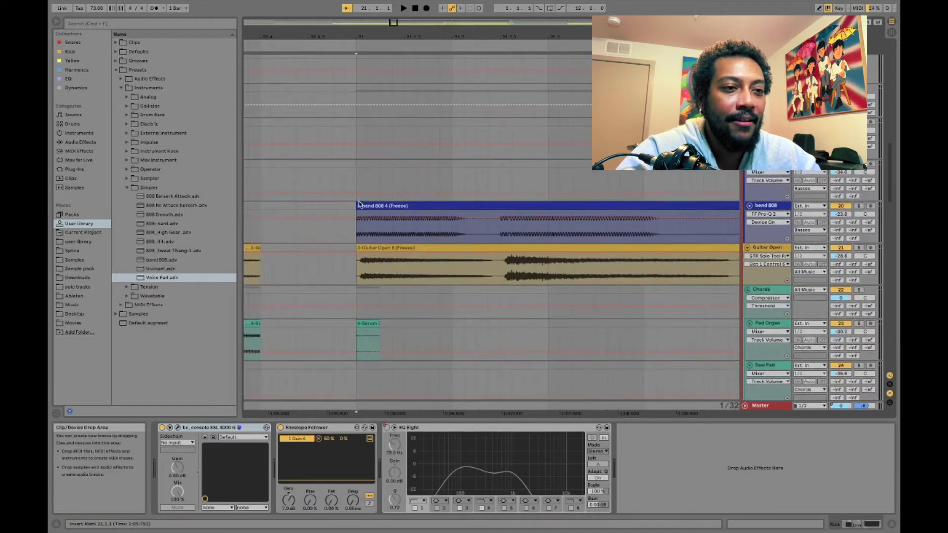
pyautogui.scroll(1, 498, 233)
pyautogui.scroll(15, 499, 234)
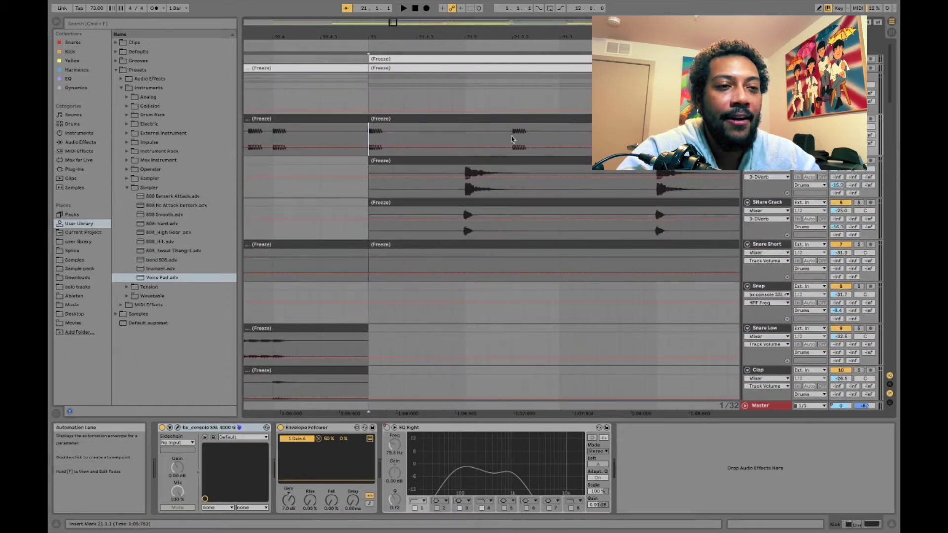
pyautogui.scroll(-3, 512, 139)
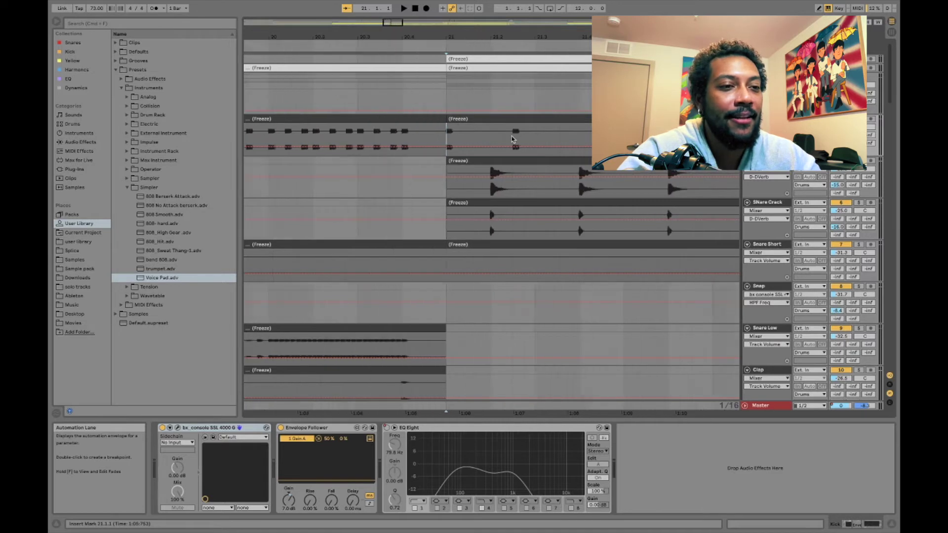
pyautogui.scroll(-12, 512, 139)
pyautogui.scroll(-6, 512, 139)
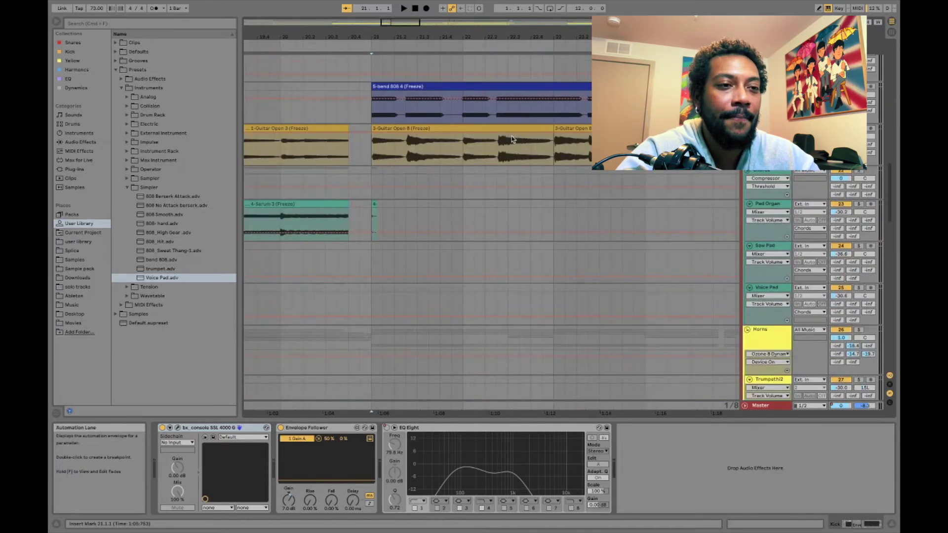
# Step: Play the arrangement from bar 27 on the 29 Group and stop in bar 31 after the extra high trumpets enter
pyautogui.scroll(2, 512, 139)
pyautogui.hscroll(2, 512, 139)
pyautogui.scroll(-3, 512, 139)
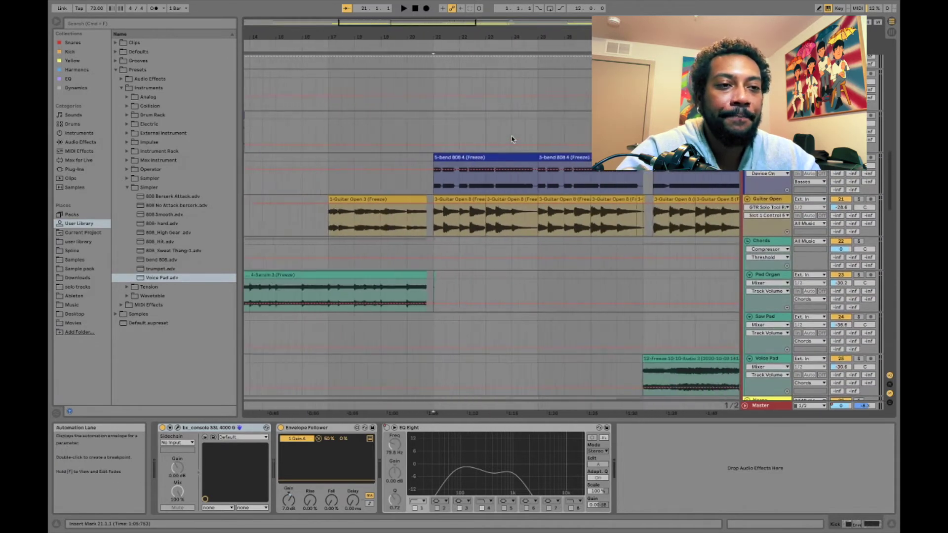
pyautogui.scroll(-10, 512, 139)
pyautogui.scroll(-2, 512, 140)
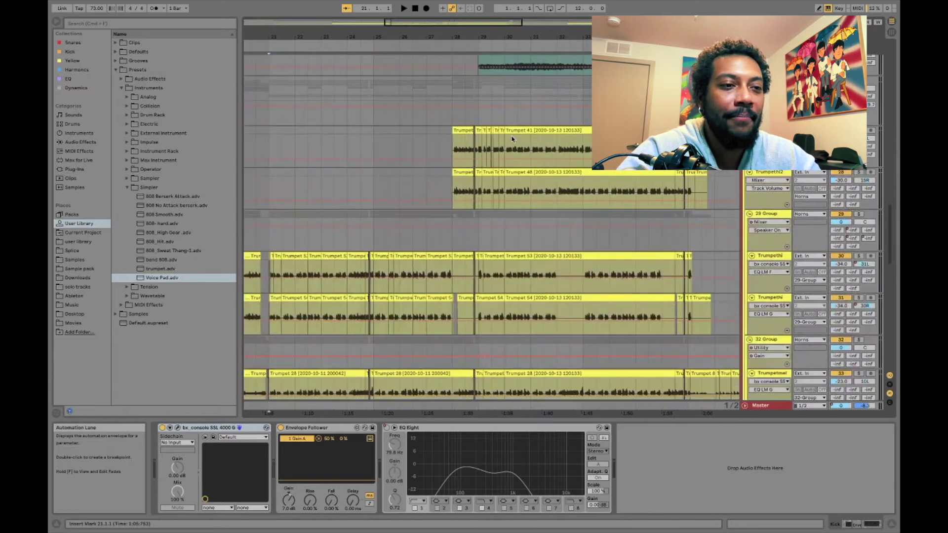
pyautogui.click(428, 241)
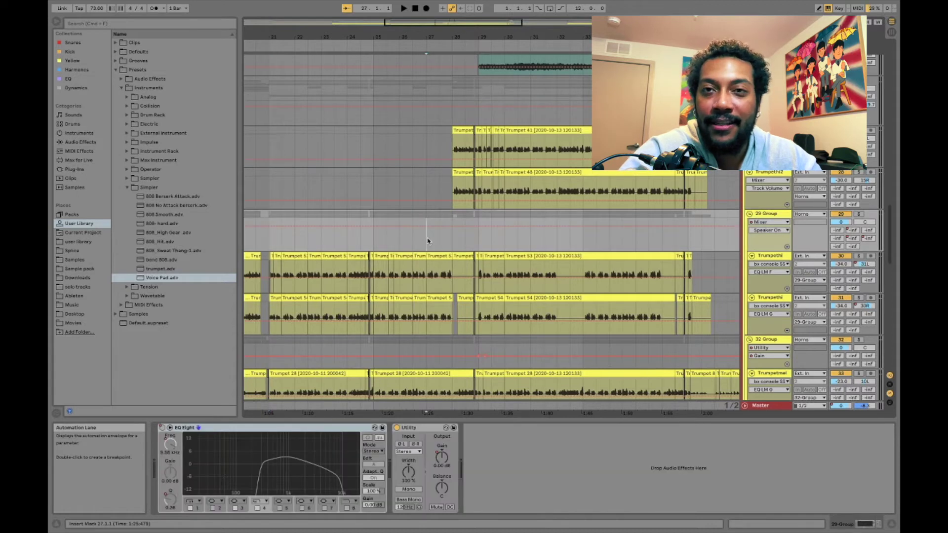
pyautogui.press('space')
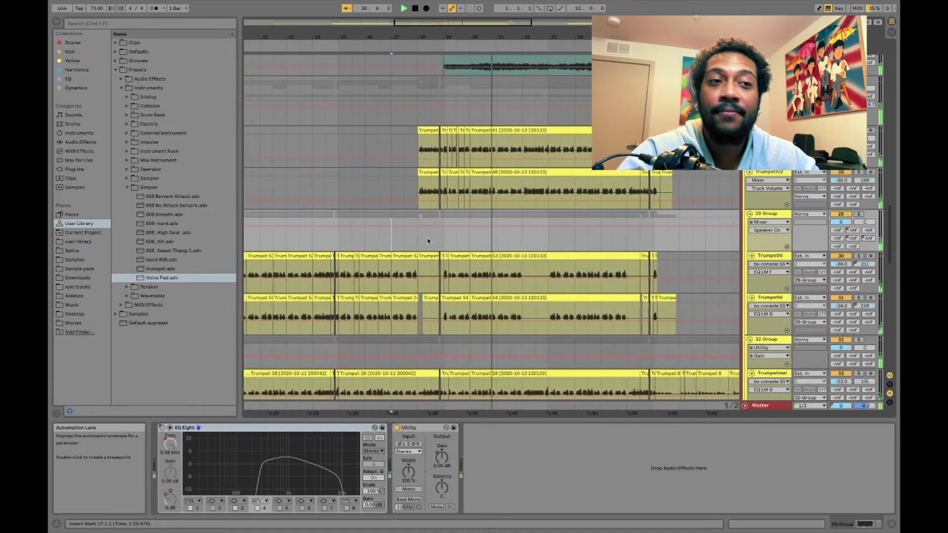
pyautogui.press('space')
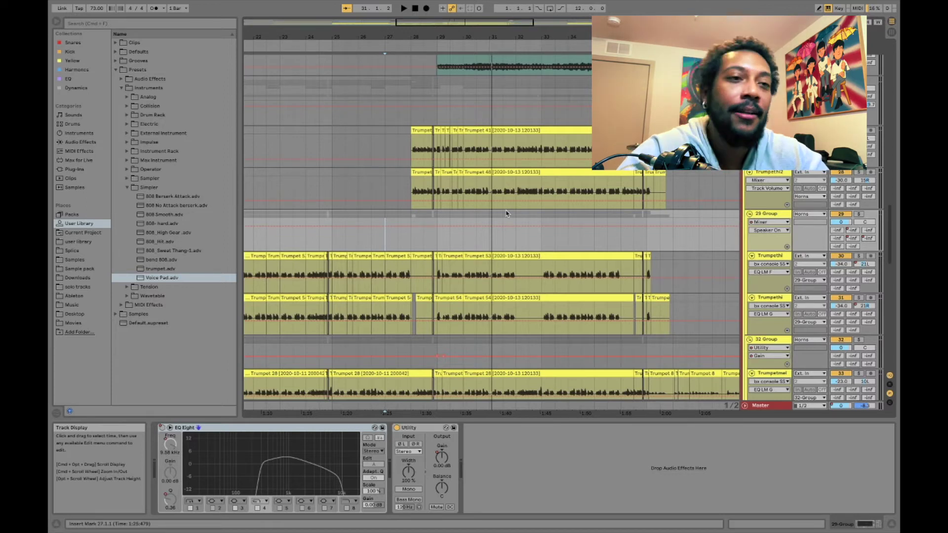
# Step: Locate the Voice Pad clip starting around bar 29 and select it
pyautogui.scroll(3, 520, 170)
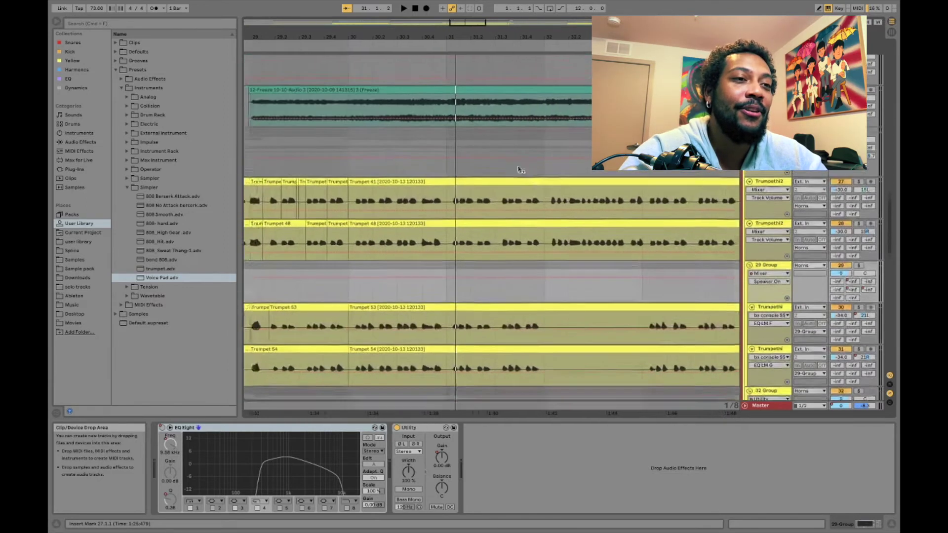
pyautogui.scroll(5, 520, 171)
pyautogui.scroll(1, 521, 171)
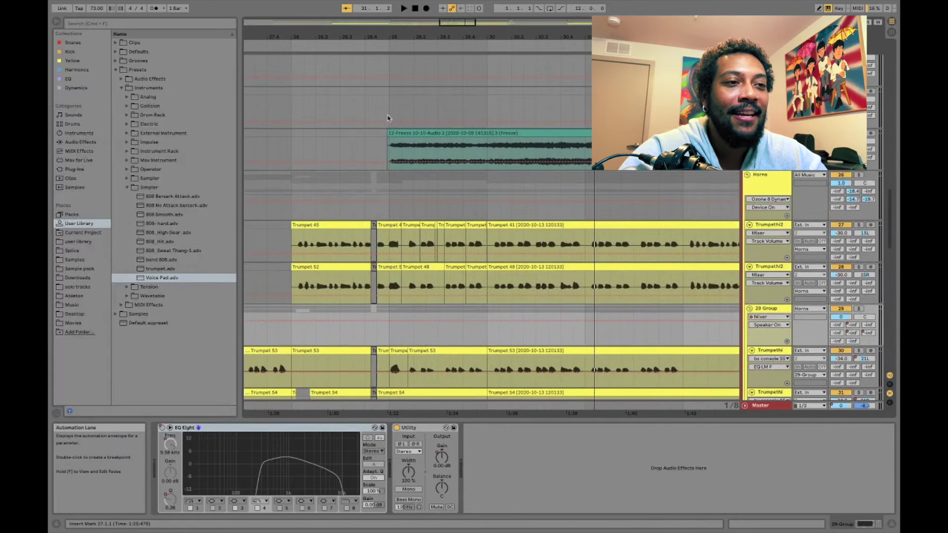
pyautogui.click(383, 143)
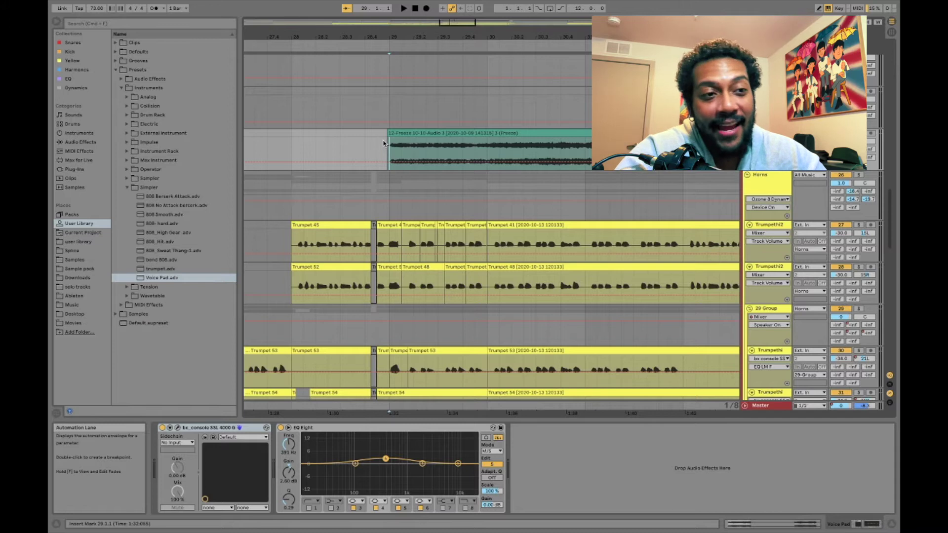
pyautogui.click(421, 136)
pyautogui.click(422, 131)
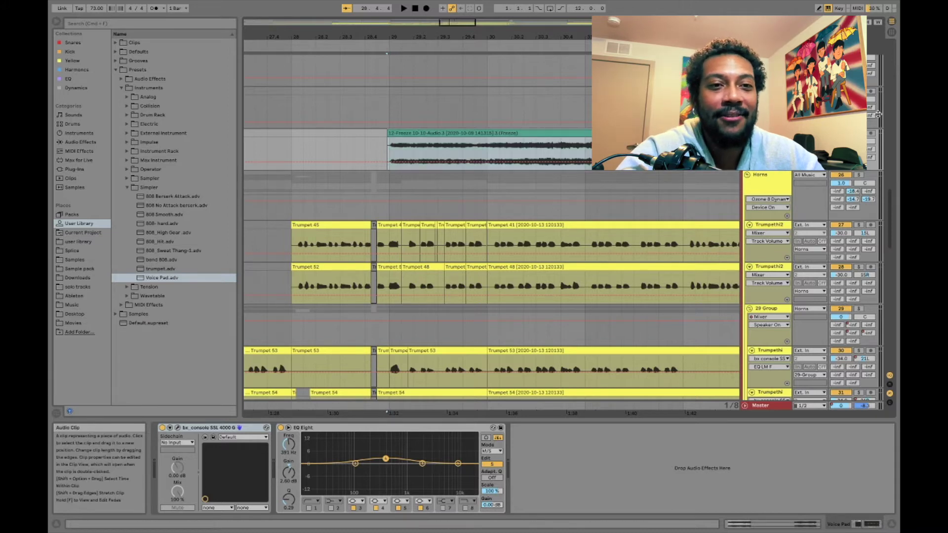
# Step: Solo the Voice Pad track, play its clip up to bar 33, and turn the solo off
pyautogui.click(859, 133)
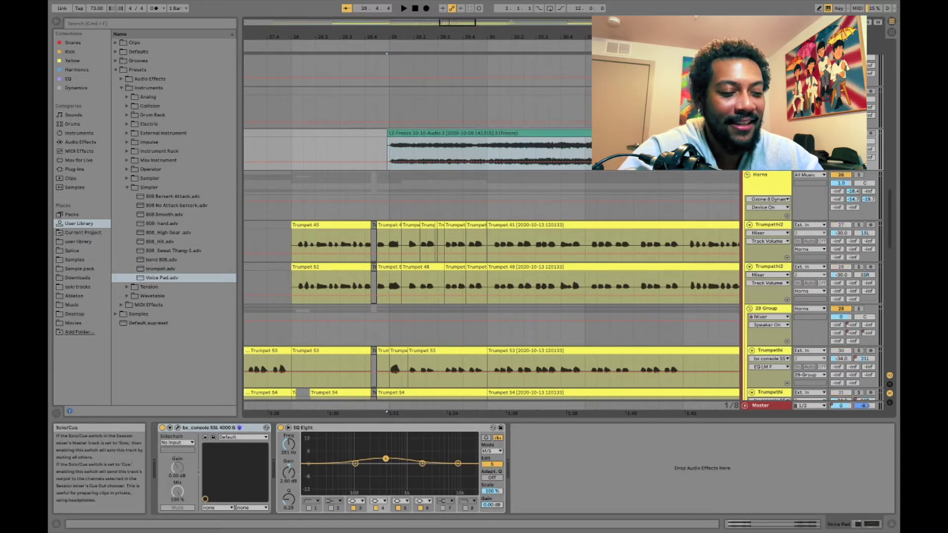
pyautogui.press('space')
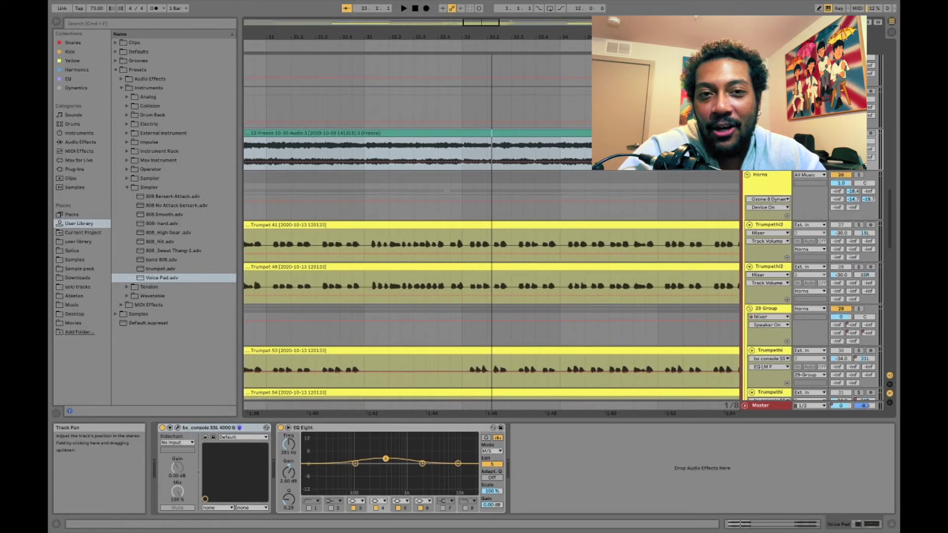
pyautogui.click(859, 133)
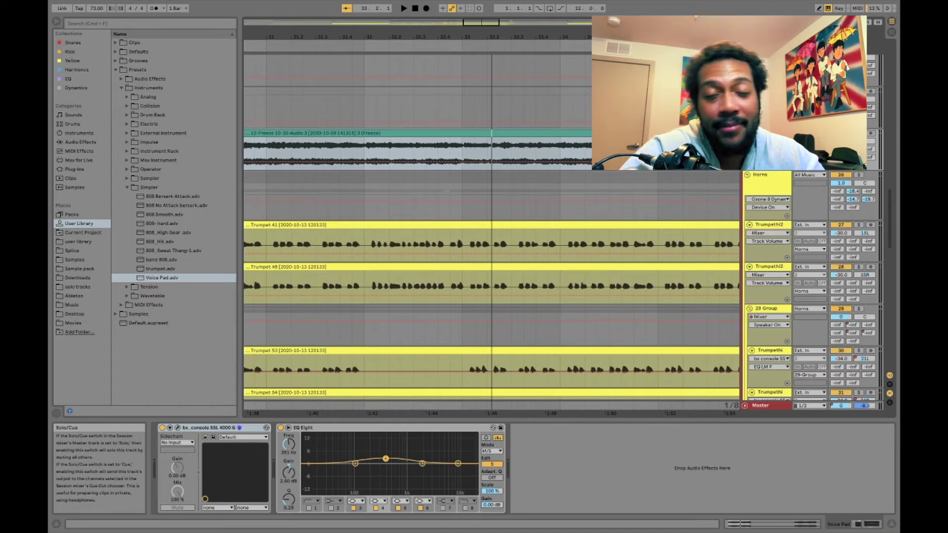
# Step: Select the Guitar Open clip near bar 29 and play the Guitar Open track soloed up to bar 32
pyautogui.scroll(2, 593, 235)
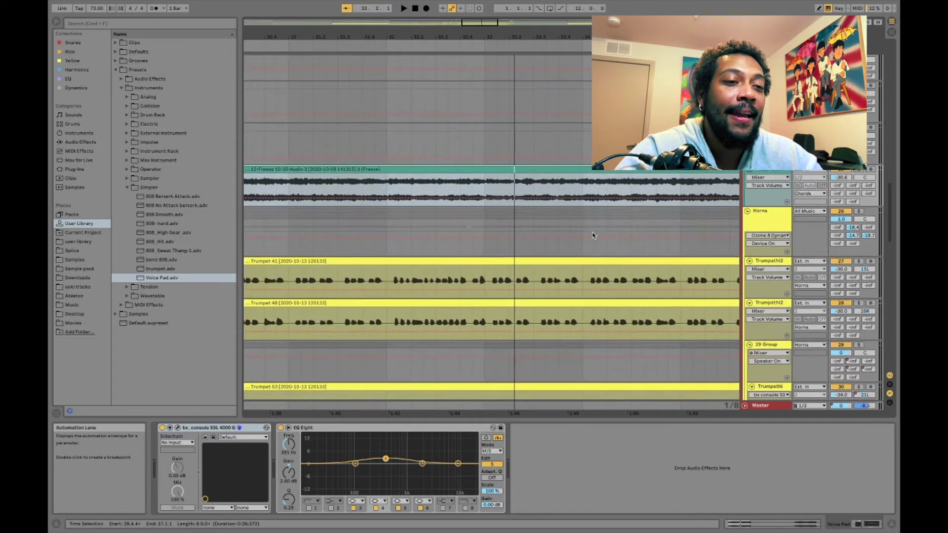
pyautogui.scroll(-5, 593, 235)
pyautogui.hscroll(5, 592, 235)
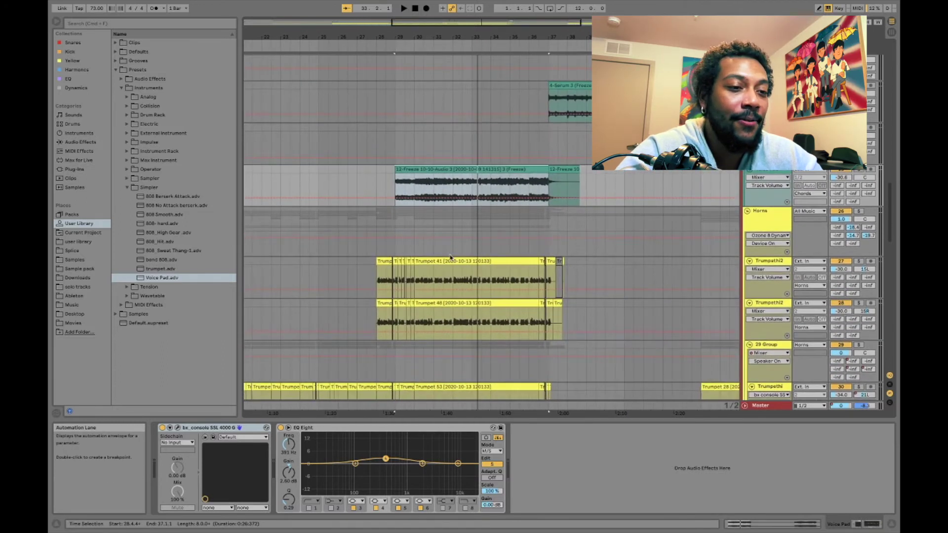
pyautogui.scroll(10, 450, 256)
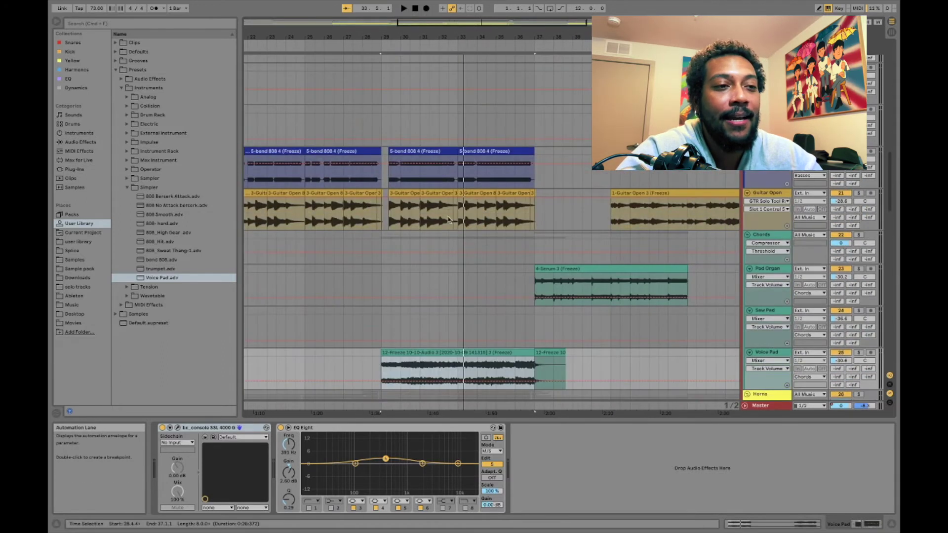
pyautogui.click(404, 193)
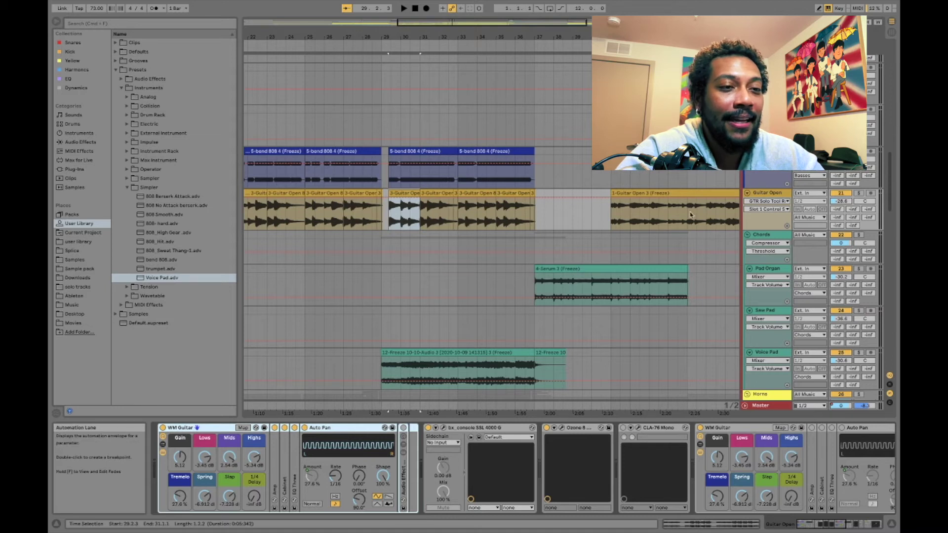
pyautogui.click(860, 193)
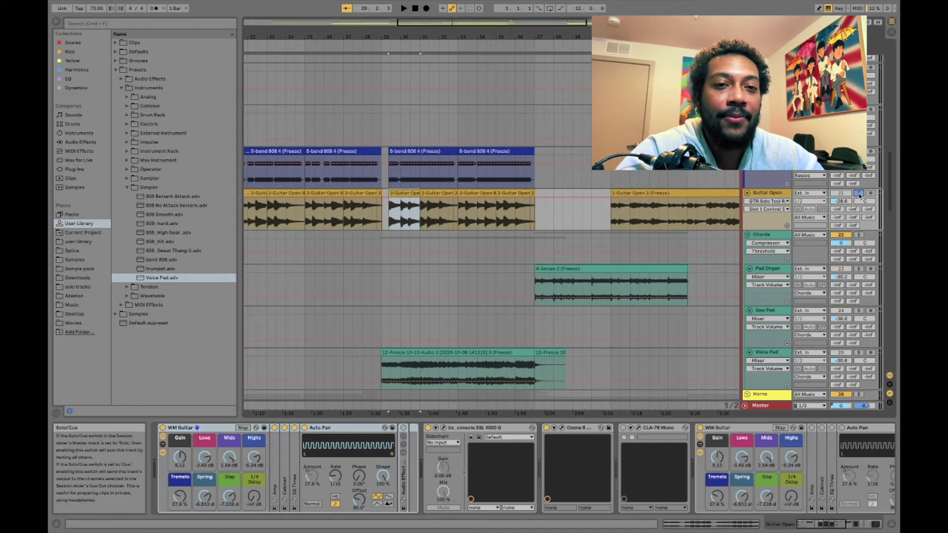
pyautogui.press('space')
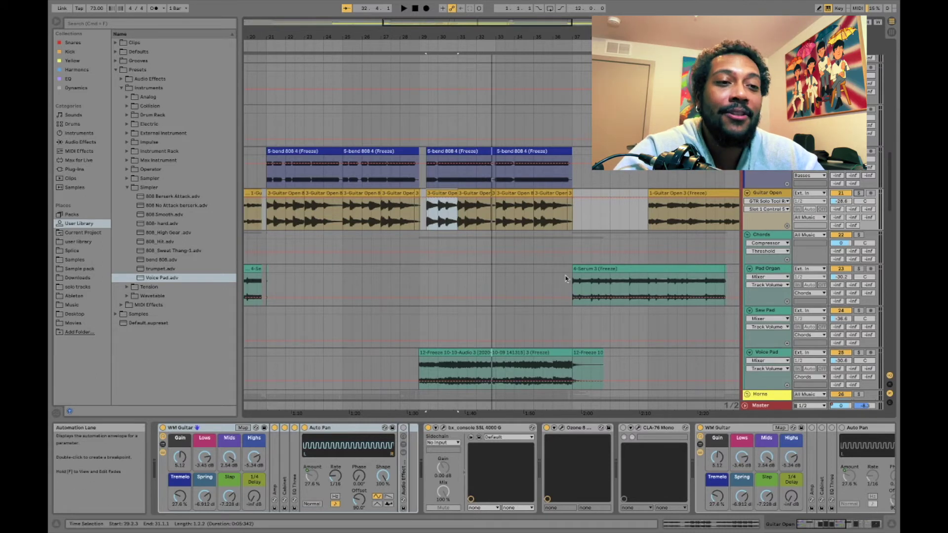
# Step: Locate the Pad Organ clip that starts at bar 37 and select it
pyautogui.scroll(-4, 567, 279)
pyautogui.hscroll(3, 567, 279)
pyautogui.scroll(-2, 567, 279)
pyautogui.hscroll(6, 543, 266)
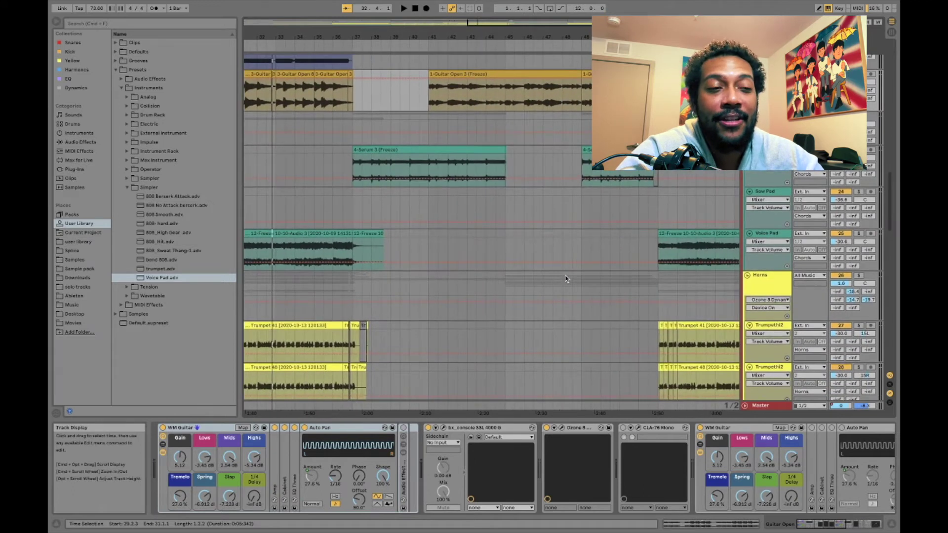
pyautogui.scroll(-2, 457, 233)
pyautogui.hscroll(-3, 424, 188)
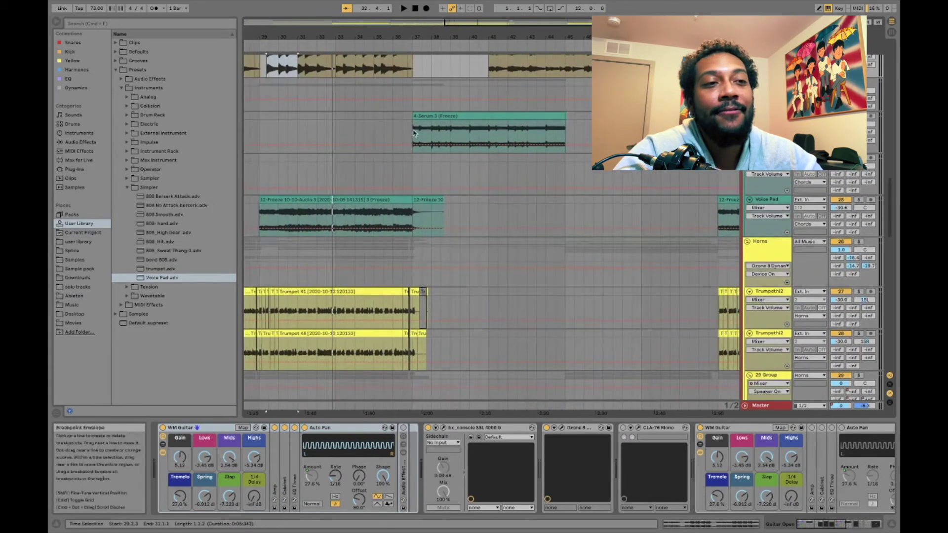
pyautogui.click(395, 127)
pyautogui.scroll(-4, 394, 126)
pyautogui.hscroll(1, 395, 127)
pyautogui.scroll(1, 395, 125)
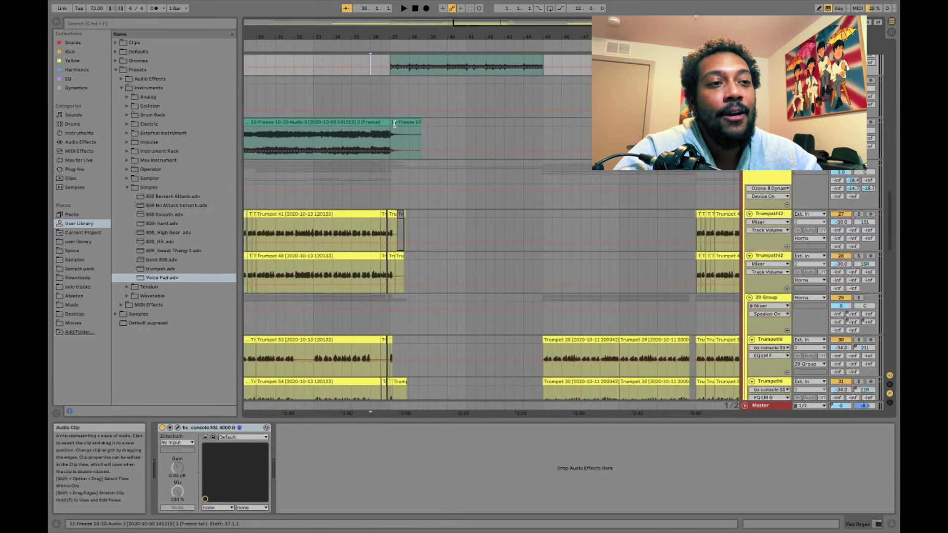
pyautogui.scroll(3, 394, 124)
pyautogui.hscroll(-1, 395, 124)
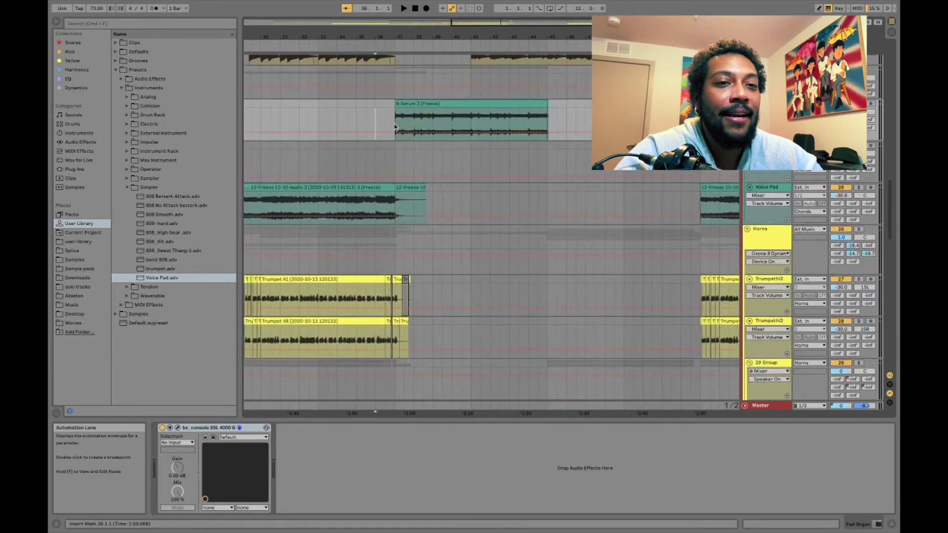
pyautogui.click(424, 102)
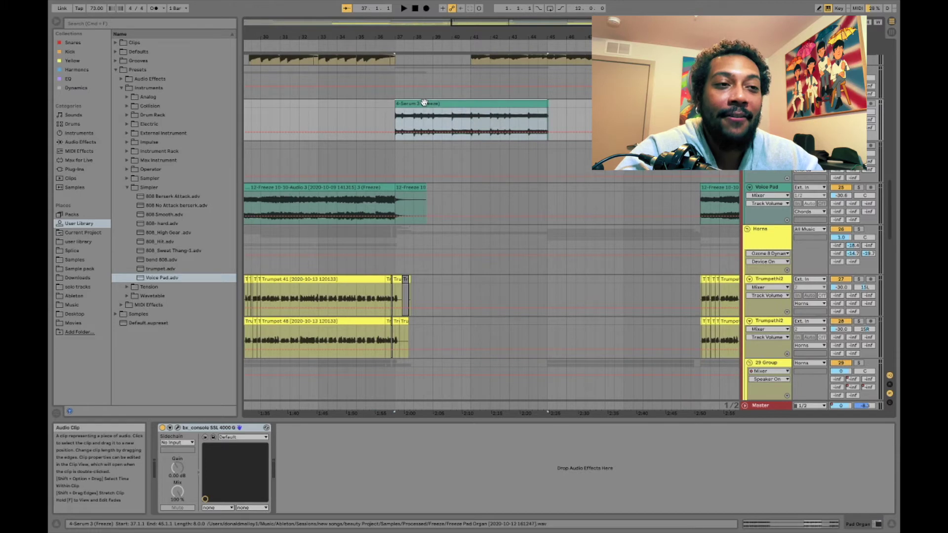
# Step: Return to the song's start, select the first Guitar Open clip at bar 1 and play its opening
pyautogui.hscroll(-15, 424, 103)
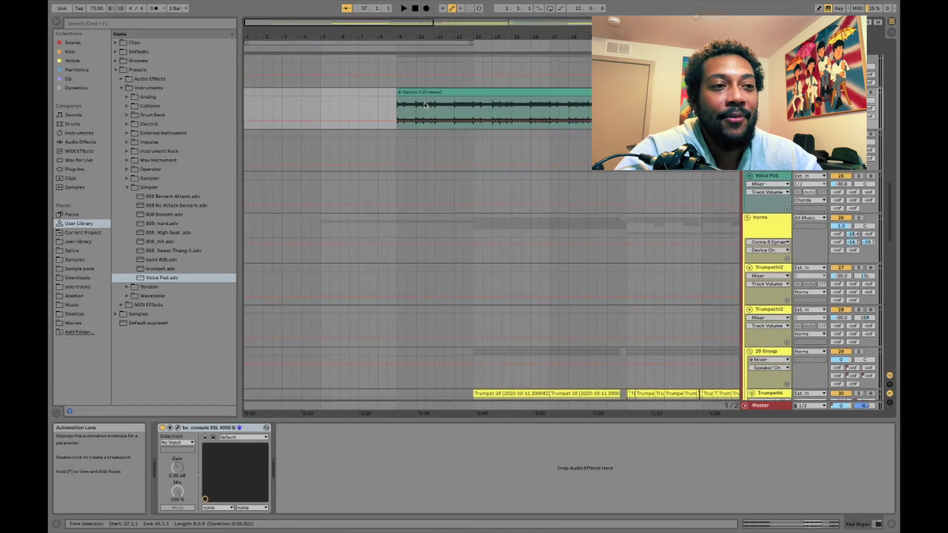
pyautogui.scroll(5, 424, 105)
pyautogui.click(331, 143)
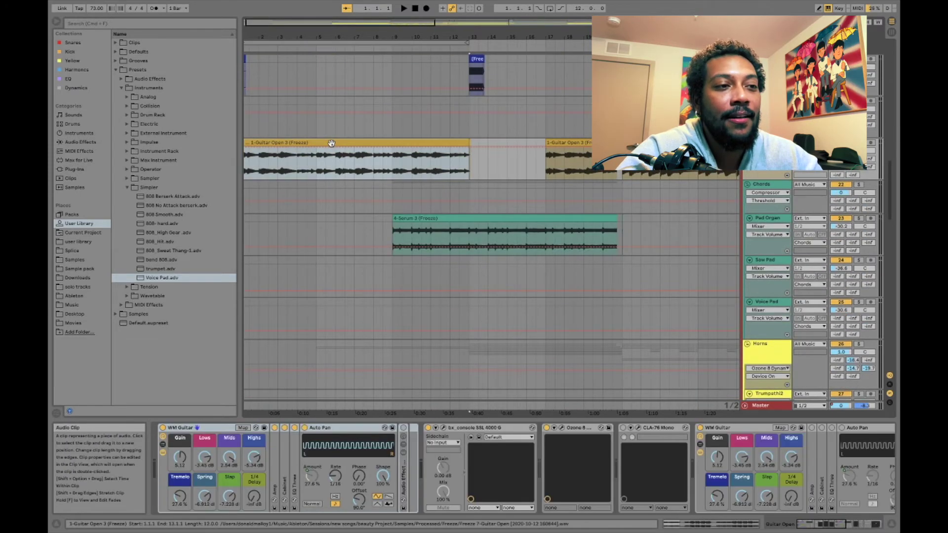
pyautogui.press('space')
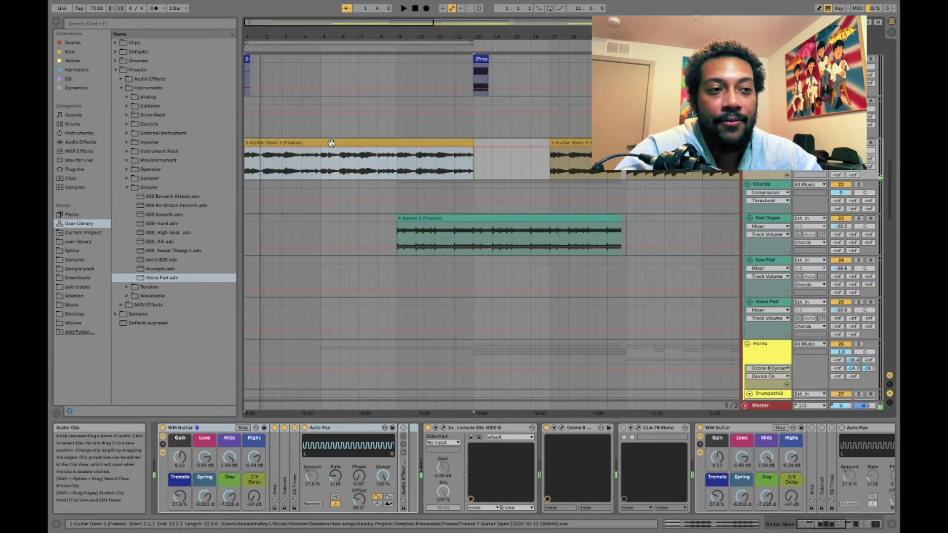
# Step: Play the intro from bar 5 on the Guitar Open track and stop in bar 6
pyautogui.hscroll(3, 331, 143)
pyautogui.scroll(1, 331, 143)
pyautogui.click(289, 168)
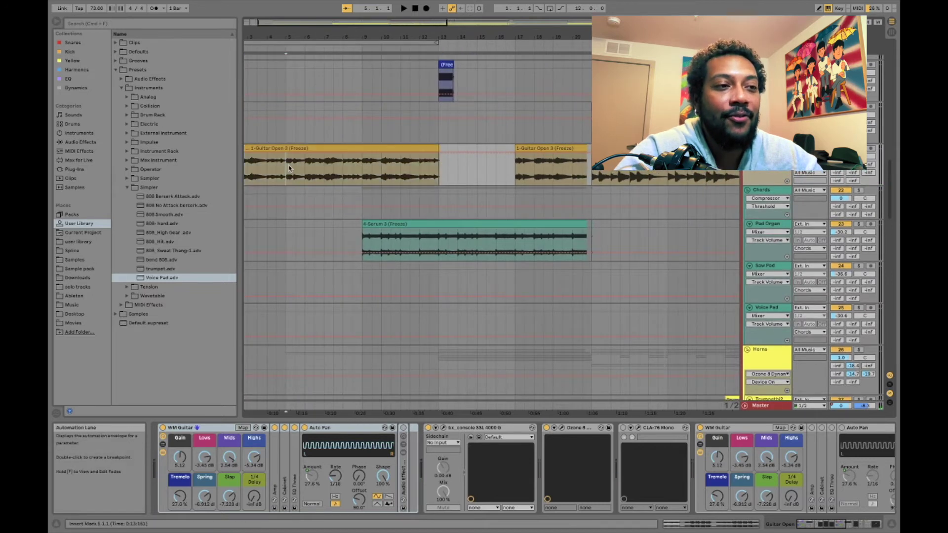
pyautogui.hscroll(-2, 289, 168)
pyautogui.press('space')
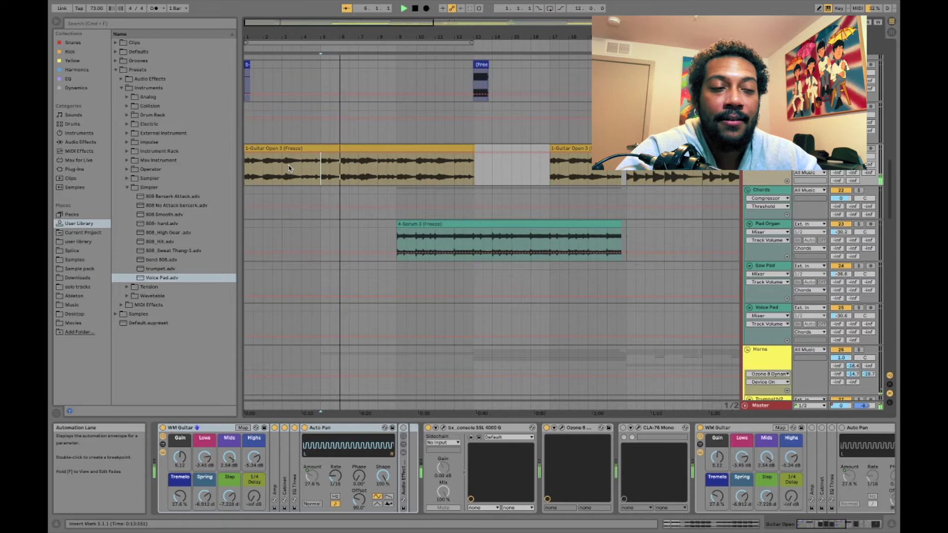
pyautogui.press('space')
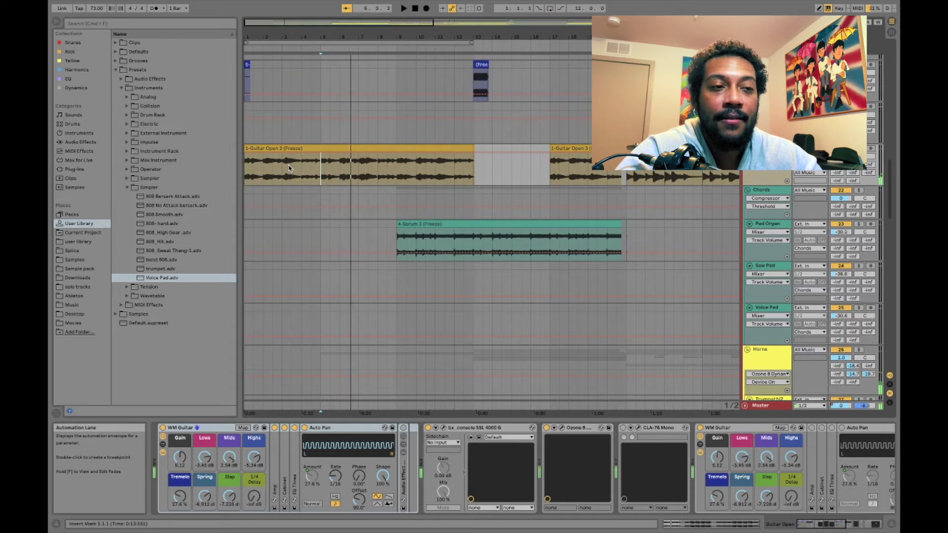
# Step: Play the arrangement from bar 37, where the 808 drops out and the Pad Organ enters, up to bar 43
pyautogui.hscroll(15, 289, 168)
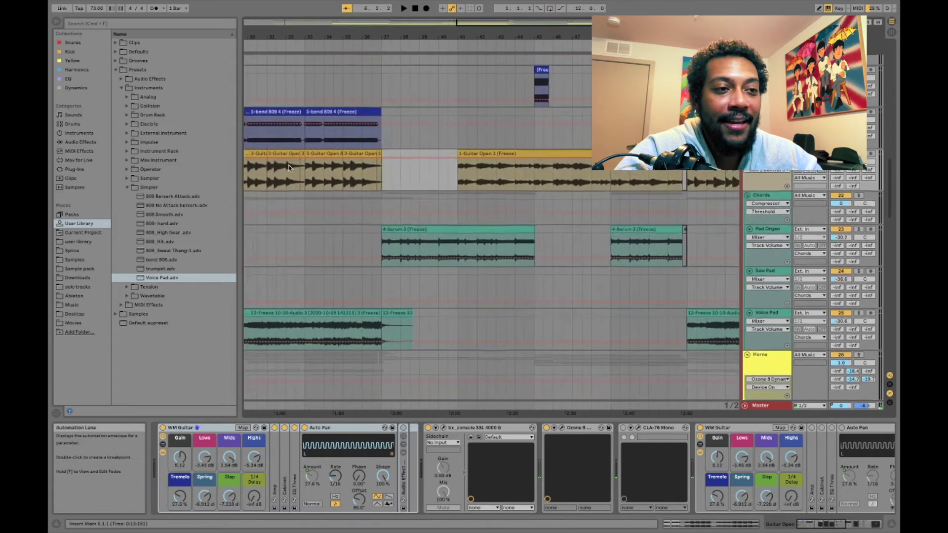
pyautogui.click(381, 179)
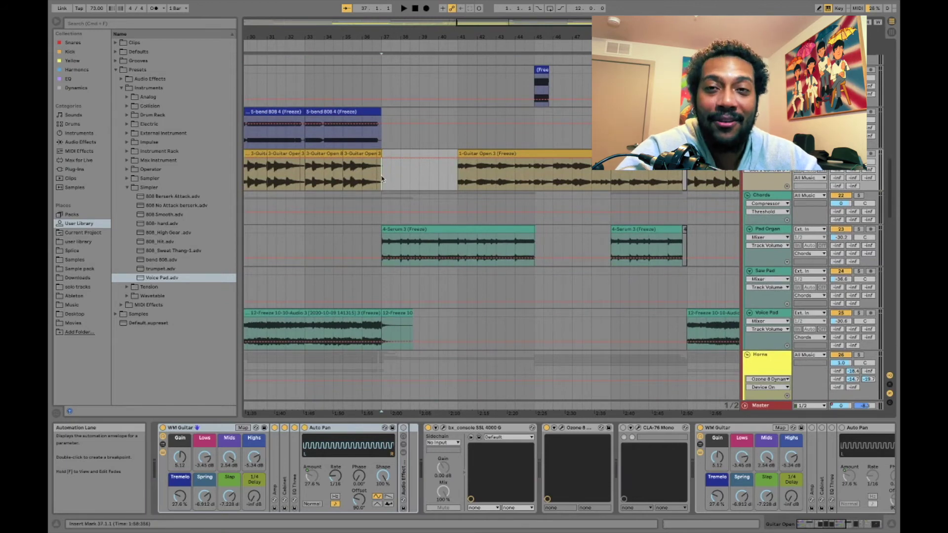
pyautogui.press('space')
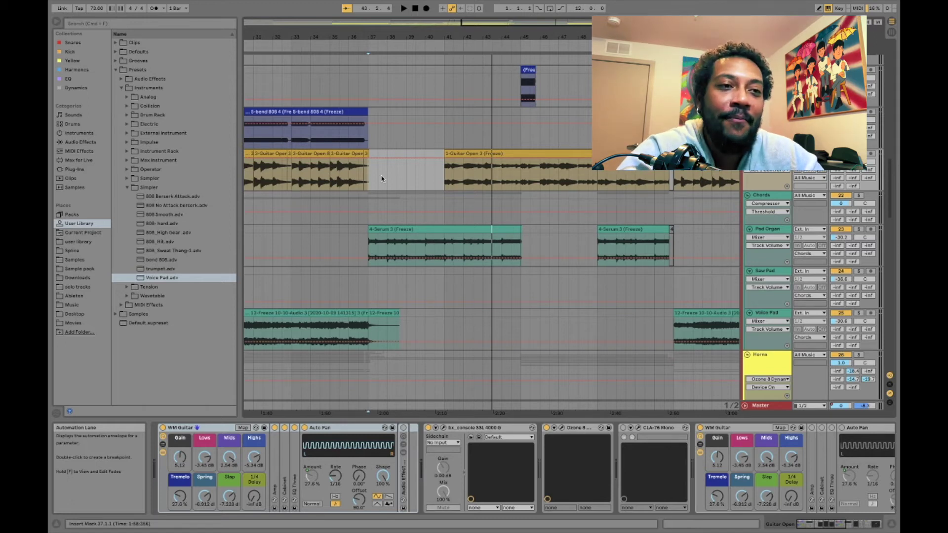
# Step: Look through the trumpet tracks after bar 43 and place the insert marker at bar 45 on the upper trp harm2 track
pyautogui.scroll(-10, 581, 268)
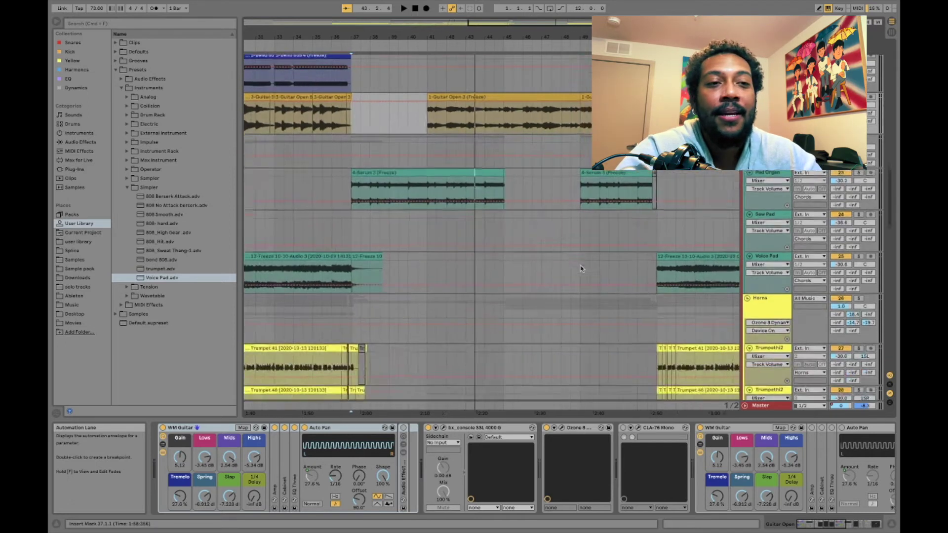
pyautogui.scroll(-10, 580, 268)
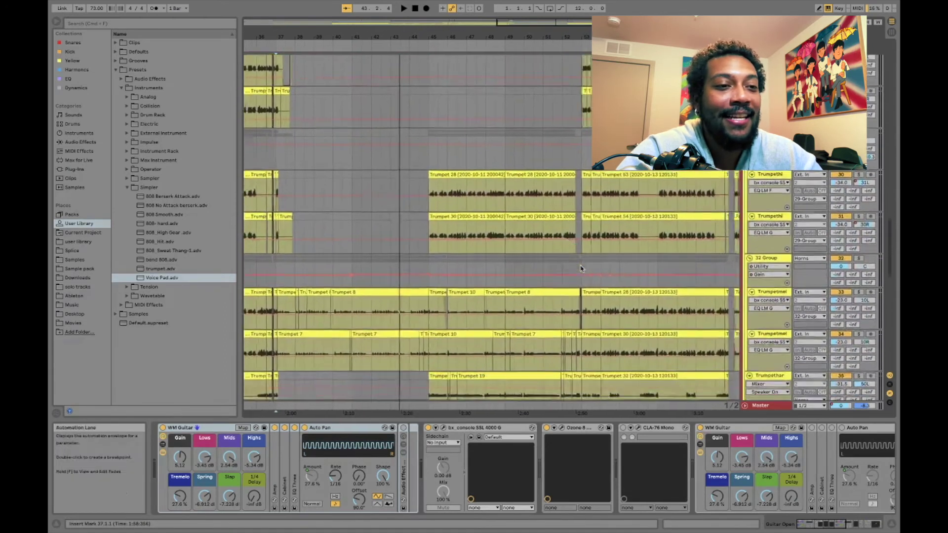
pyautogui.scroll(-5, 438, 260)
pyautogui.hscroll(5, 438, 260)
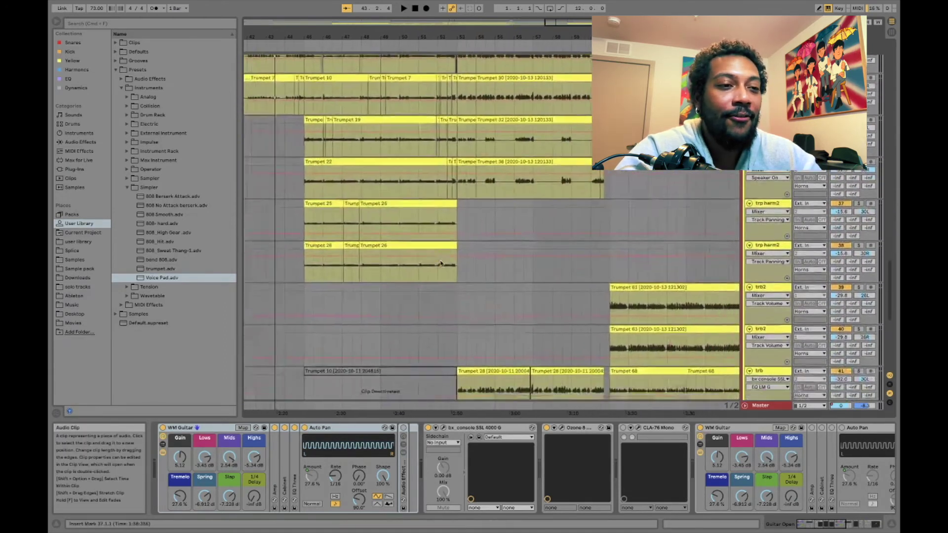
pyautogui.click(294, 190)
pyautogui.scroll(-8, 295, 190)
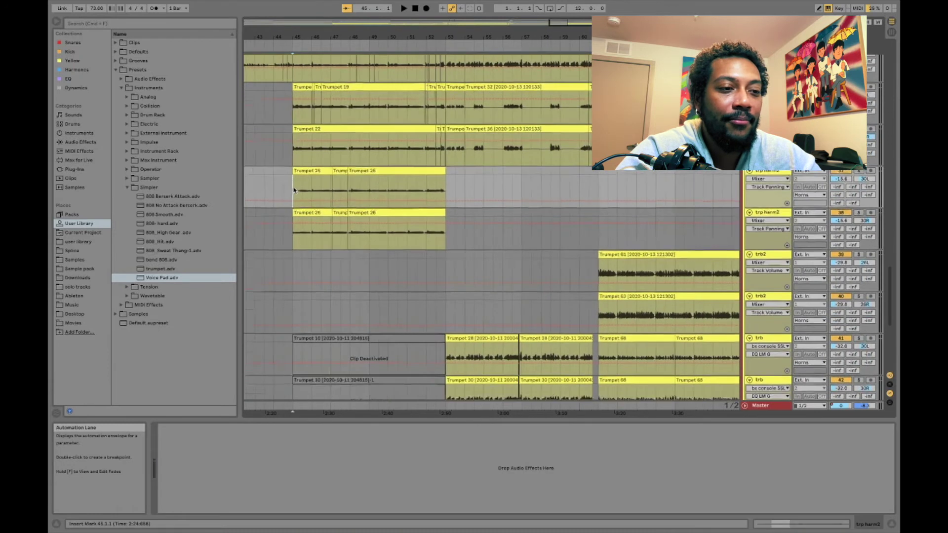
# Step: Solo the White Rise track and play its clip from bar 49 up to bar 52
pyautogui.hscroll(2, 294, 190)
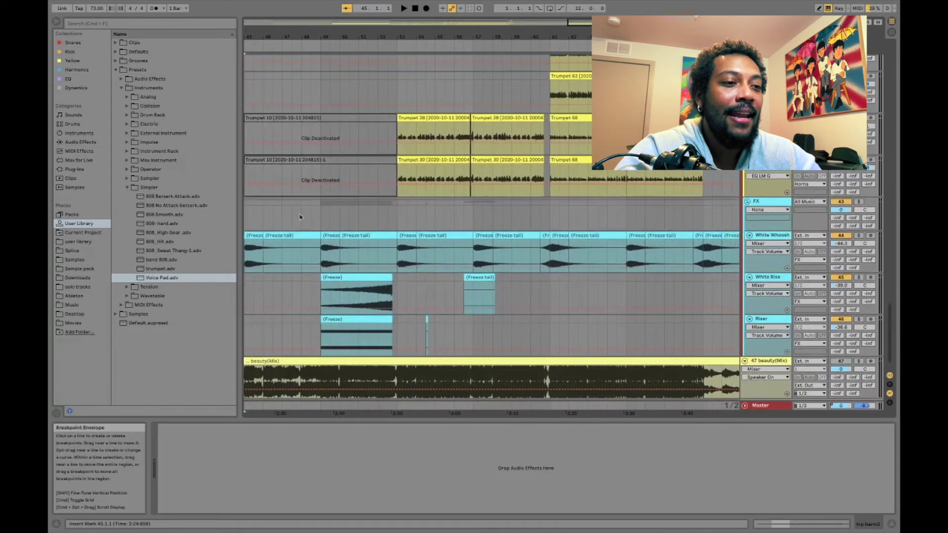
pyautogui.click(321, 294)
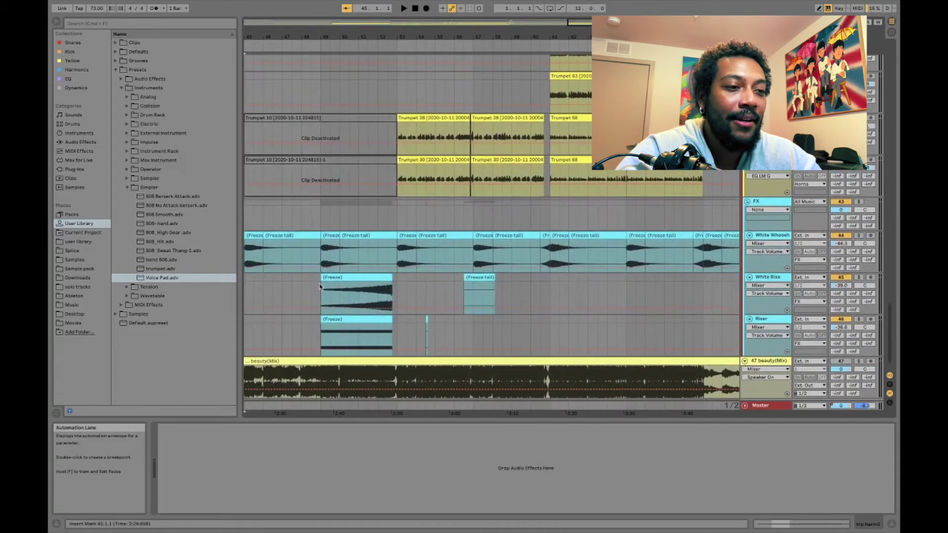
pyautogui.click(859, 278)
pyautogui.press('space')
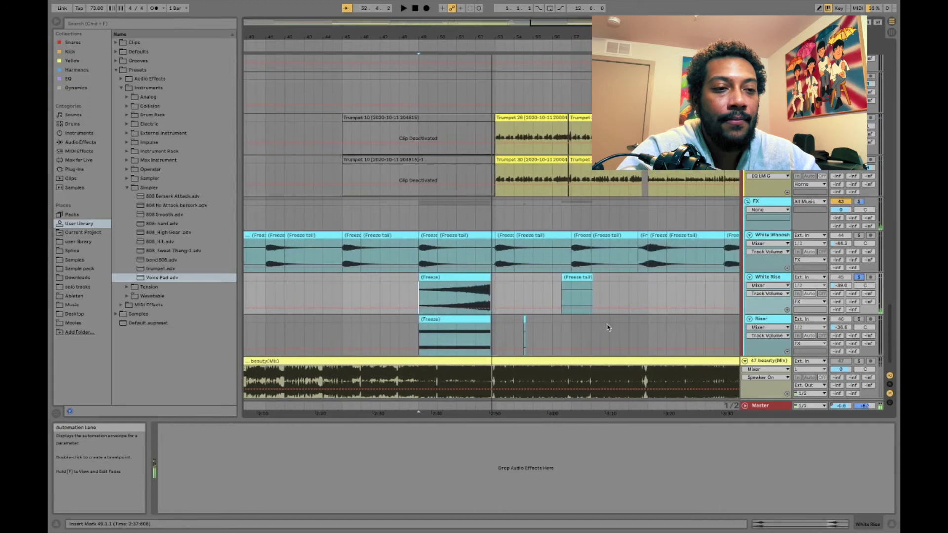
# Step: Solo the Riser track, play its clip from bar 49 through bar 52, and turn the solo off
pyautogui.click(859, 319)
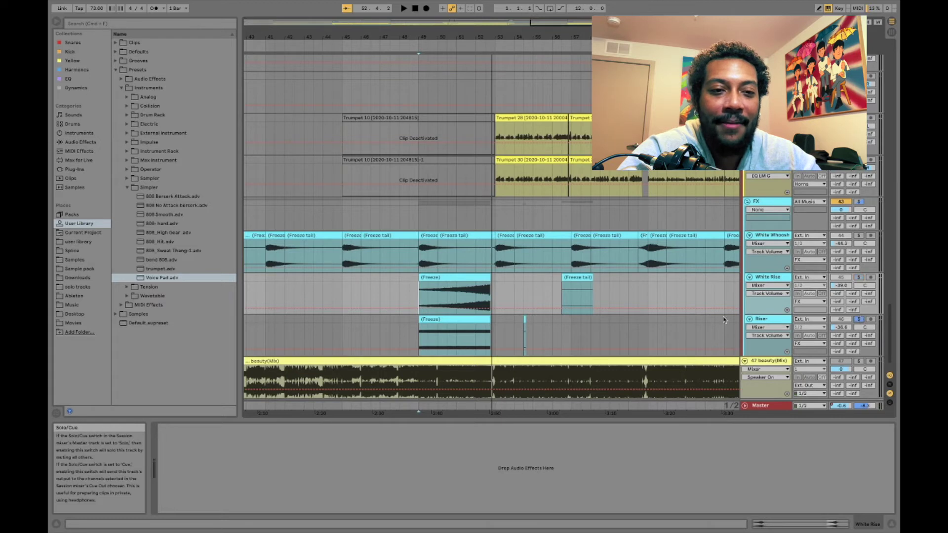
pyautogui.click(458, 320)
pyautogui.press('space')
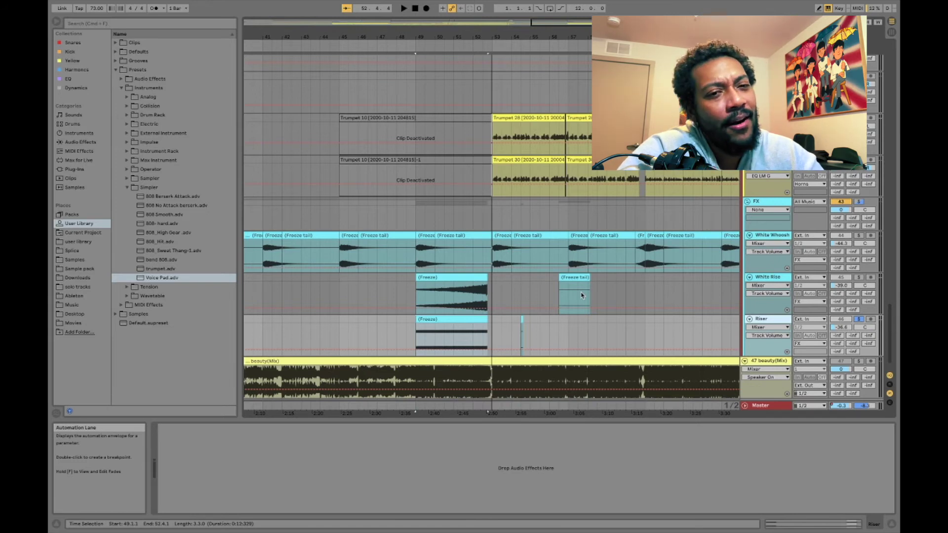
pyautogui.click(860, 320)
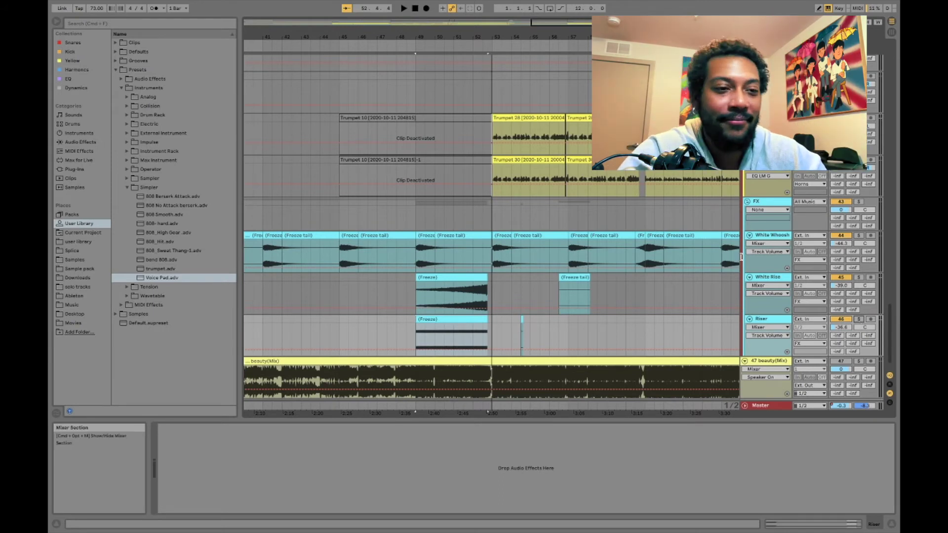
# Step: Play the full arrangement from bar 52 to bar 57, reviewing the trumpet, Voice Pad and guitar layers that enter at bar 53
pyautogui.scroll(5, 491, 183)
pyautogui.hscroll(3, 491, 183)
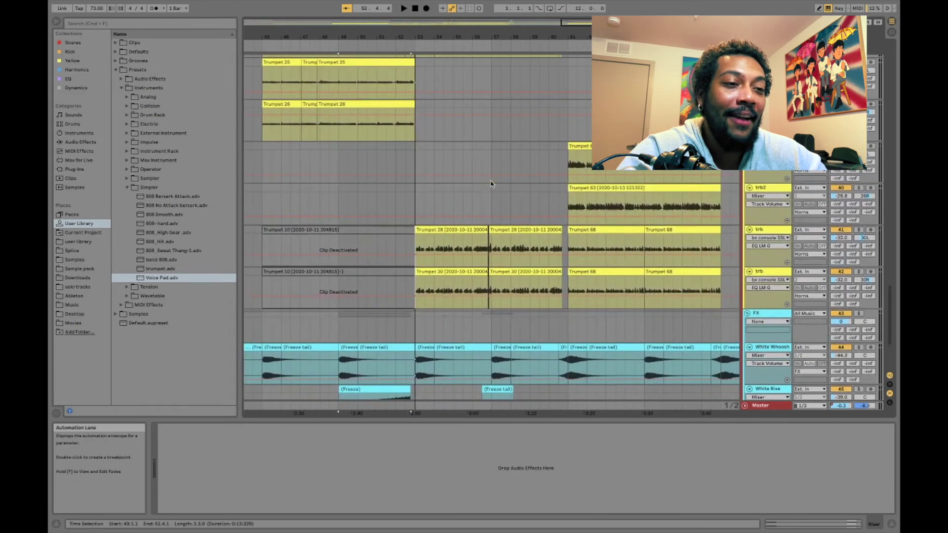
pyautogui.click(406, 149)
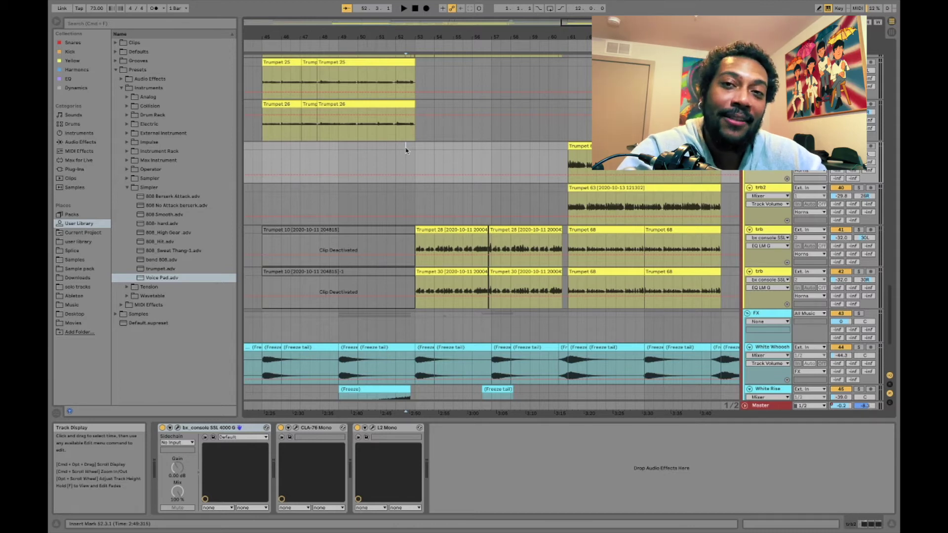
pyautogui.press('space')
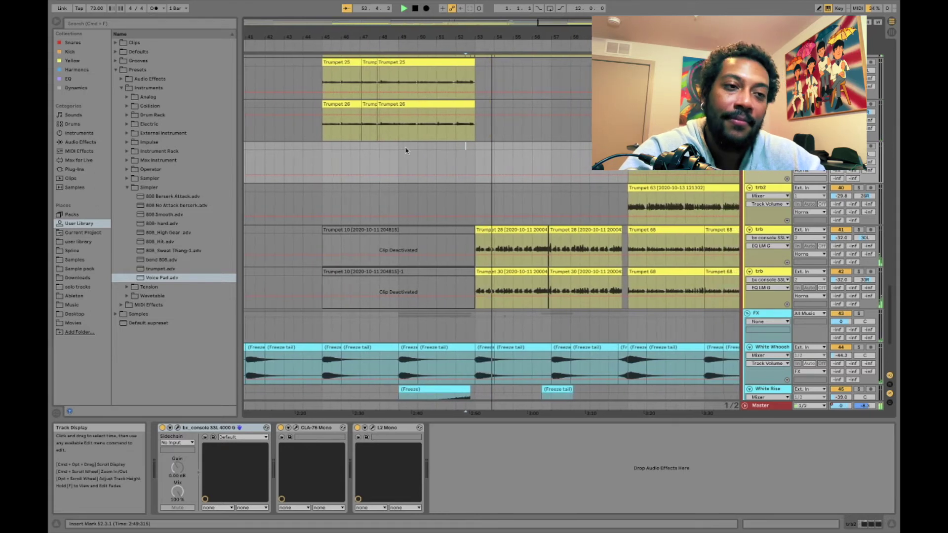
pyautogui.scroll(5, 406, 151)
pyautogui.scroll(10, 406, 151)
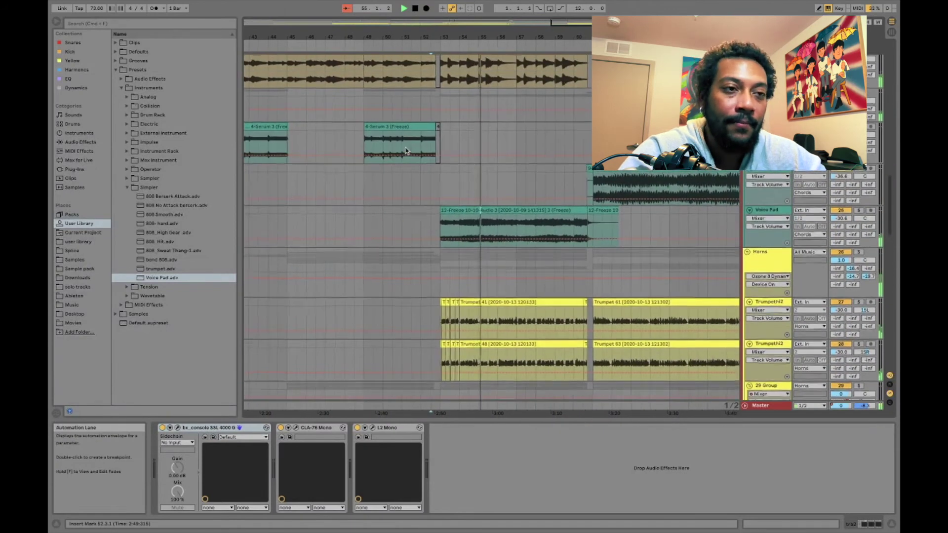
pyautogui.scroll(3, 406, 149)
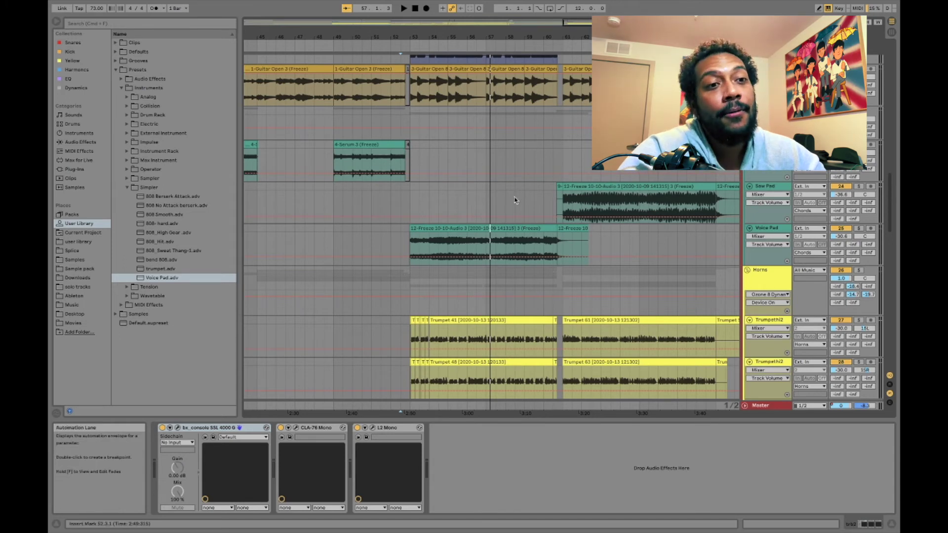
# Step: Locate the Saw Pad clip near bar 61 and place the insert marker at bar 60 on its track
pyautogui.hscroll(5, 553, 170)
pyautogui.scroll(-1, 553, 170)
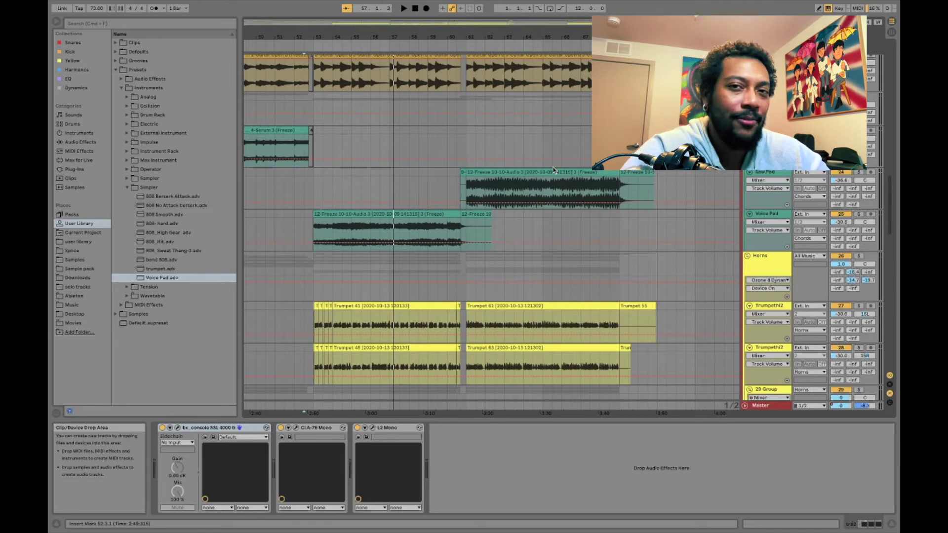
pyautogui.click(447, 182)
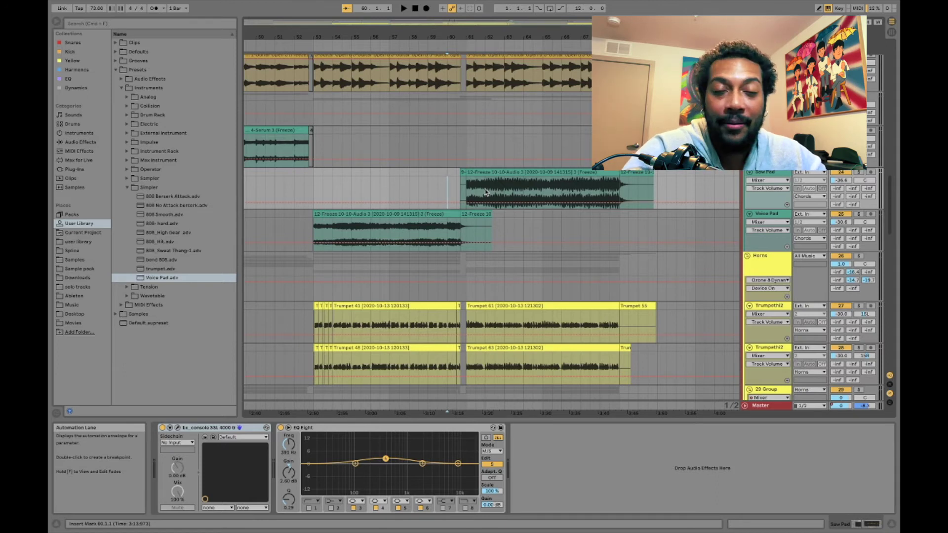
# Step: Play the arrangement from bar 60 on the Drums group and stop at bar 63
pyautogui.scroll(15, 485, 193)
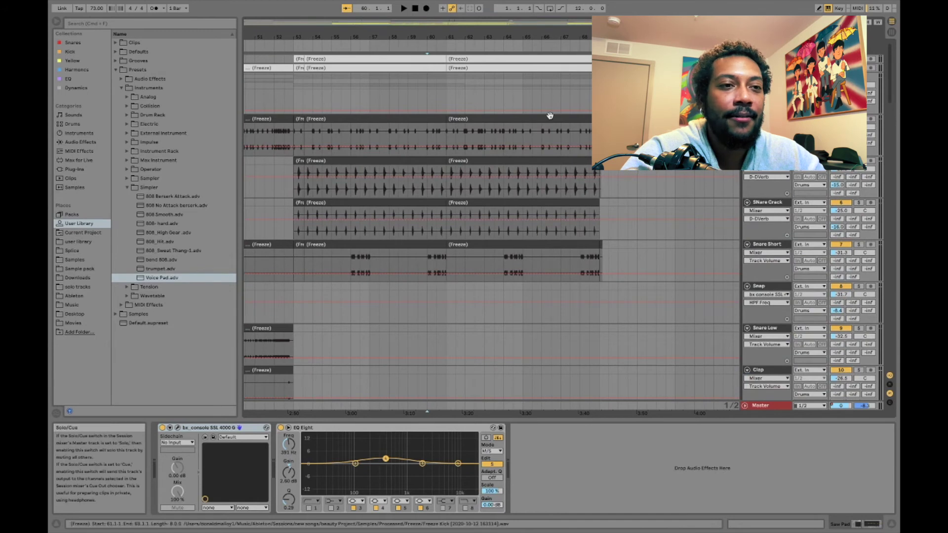
pyautogui.click(448, 96)
pyautogui.press('space')
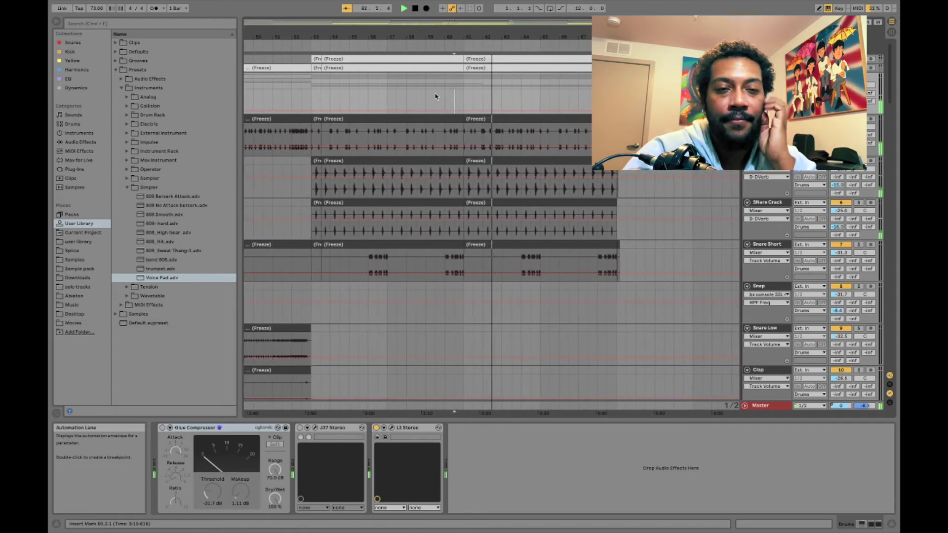
pyautogui.press('space')
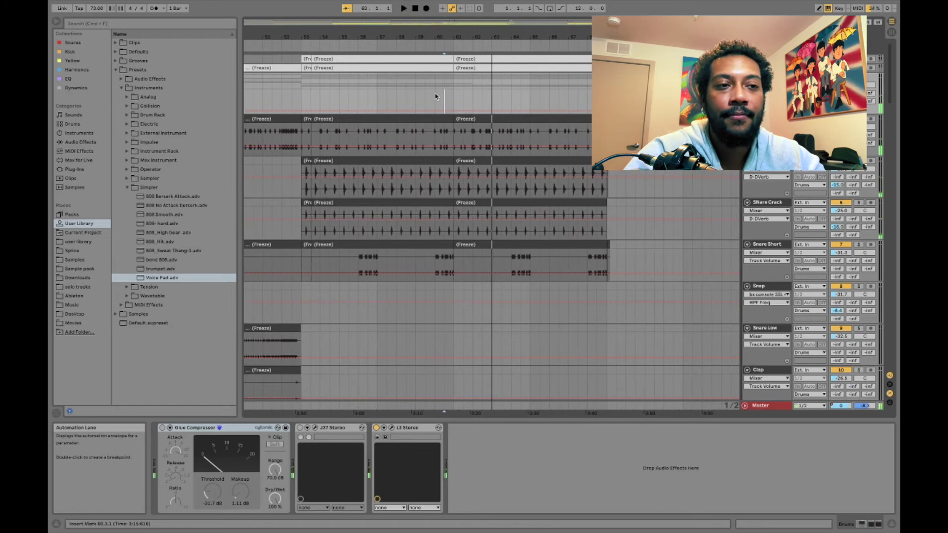
pyautogui.scroll(-2, 525, 119)
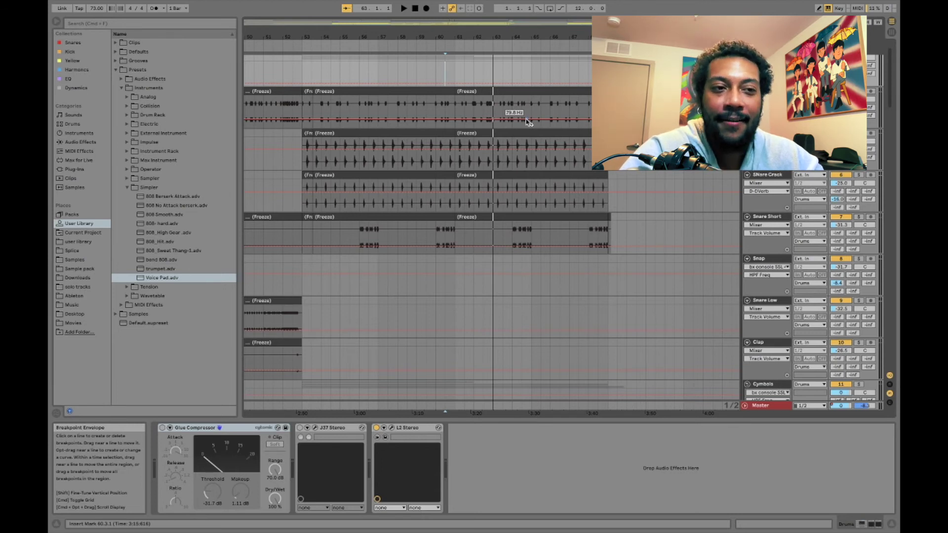
# Step: Solo the 808 Smooth track and play its clip in the final section up to the end of bar 63
pyautogui.scroll(-15, 527, 123)
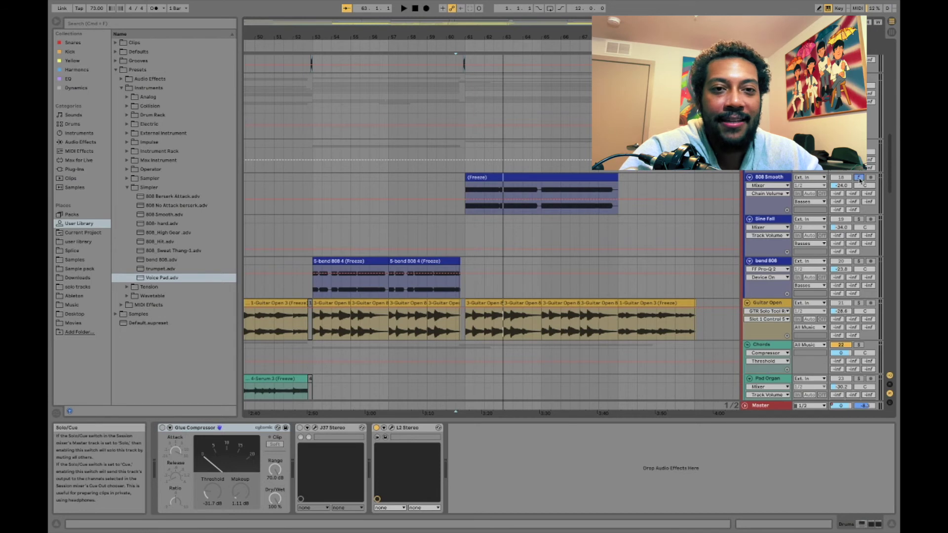
pyautogui.press('space')
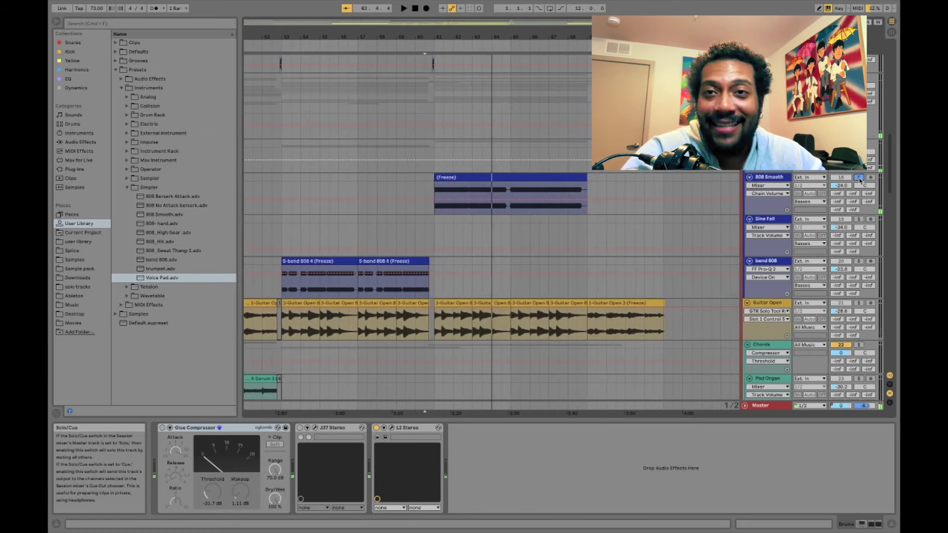
# Step: Play the Guitar Open clips of the final section and stop in bar 62
pyautogui.scroll(-1, 859, 180)
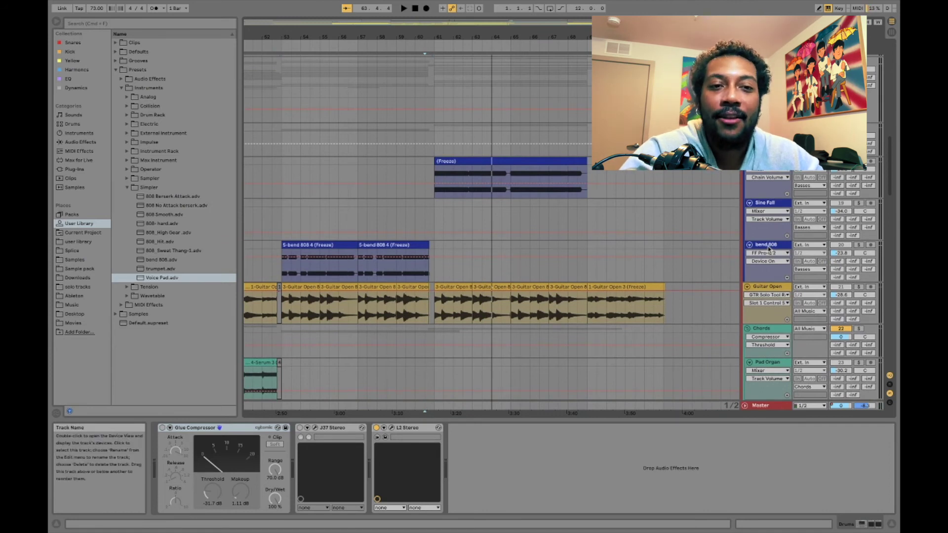
pyautogui.scroll(-5, 769, 248)
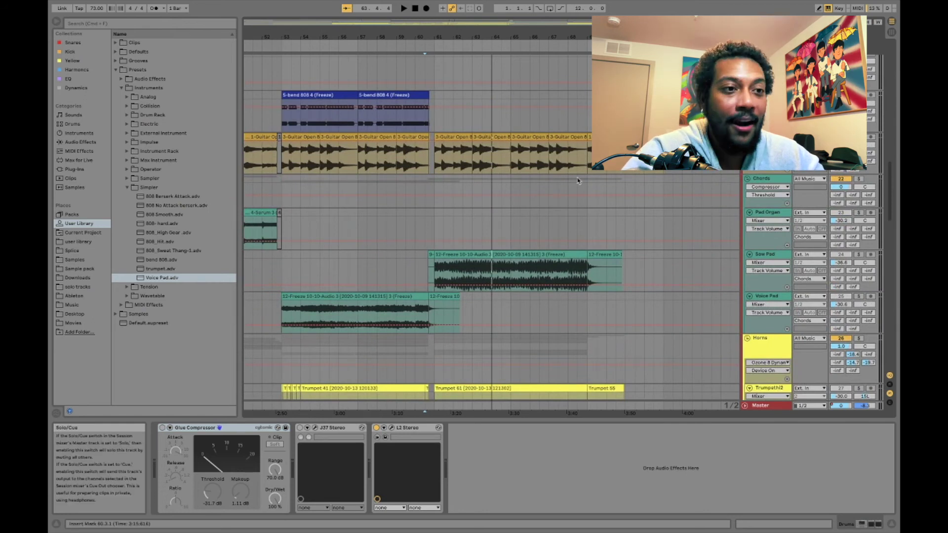
pyautogui.press('space')
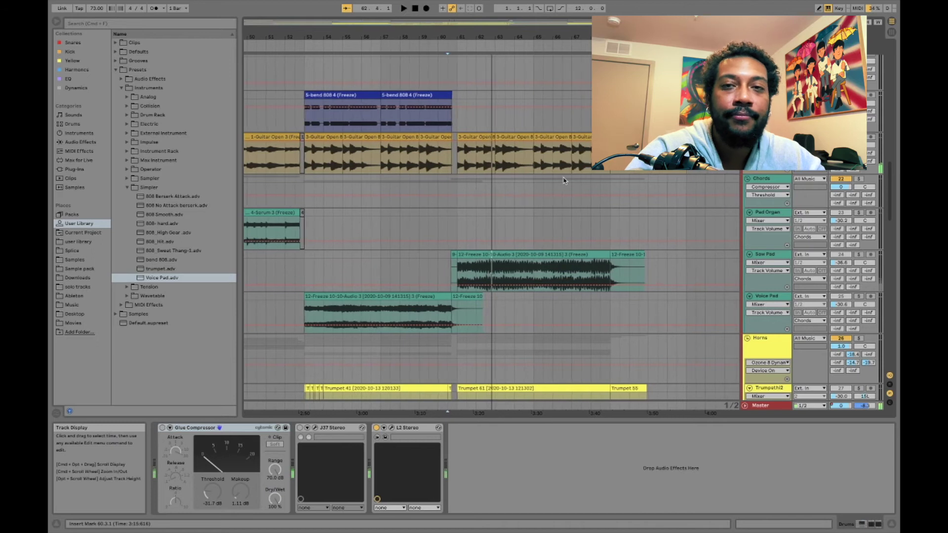
# Step: Select the Saw Pad track and play its clip in the final section up to bar 64
pyautogui.scroll(-5, 584, 240)
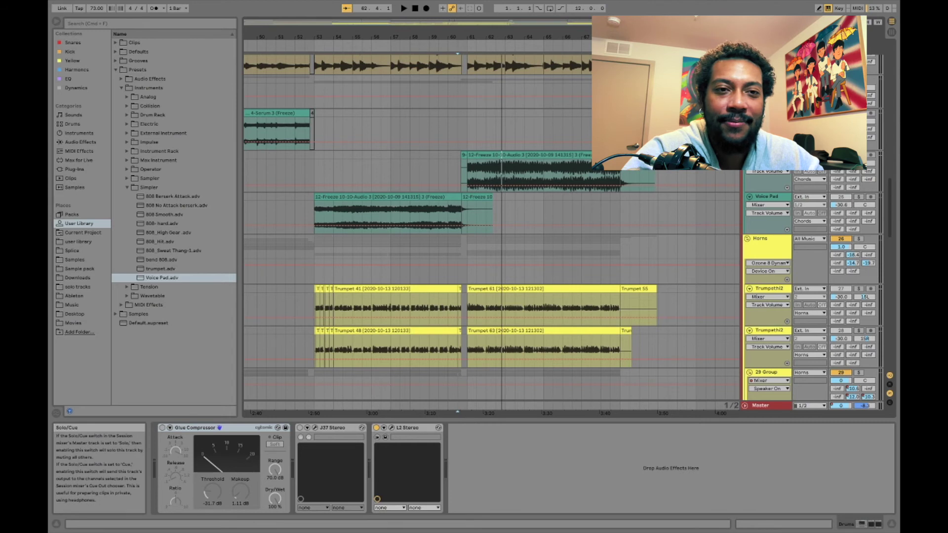
pyautogui.click(767, 155)
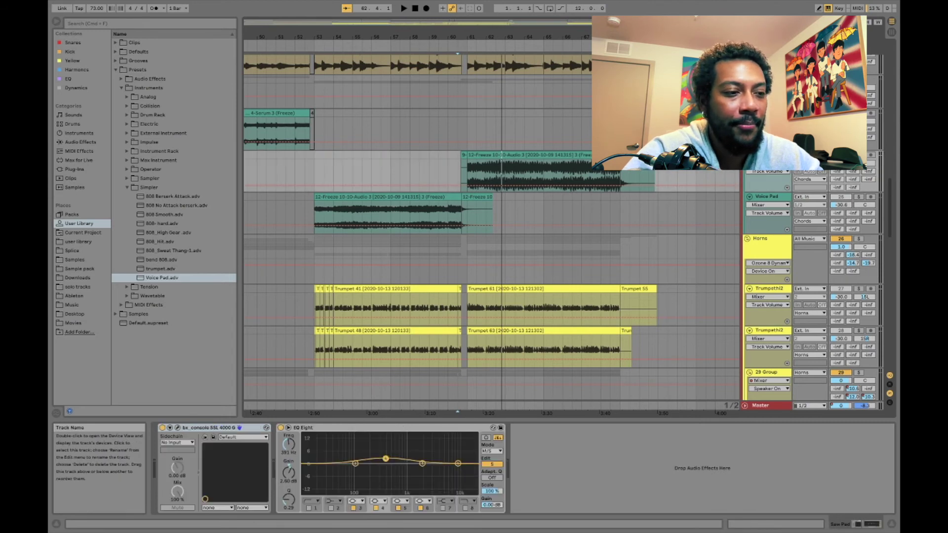
pyautogui.press('space')
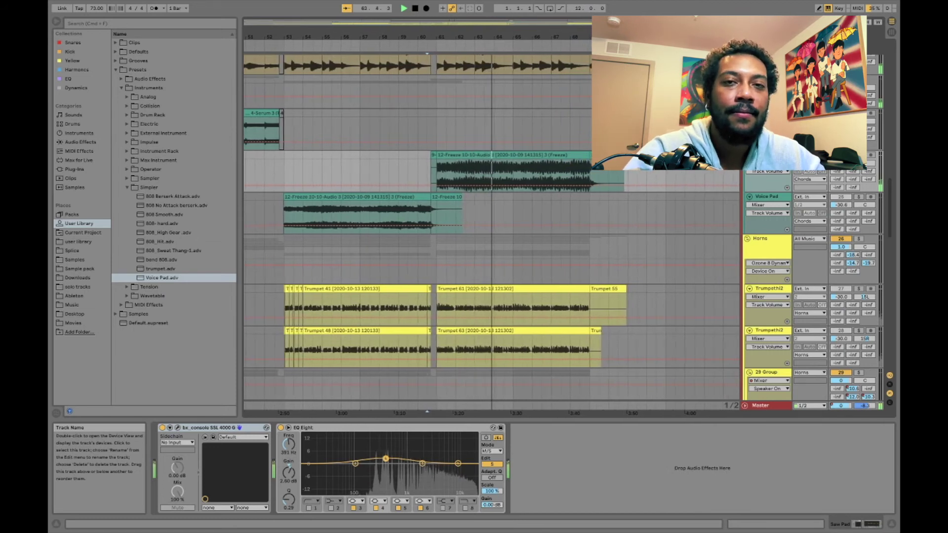
pyautogui.press('space')
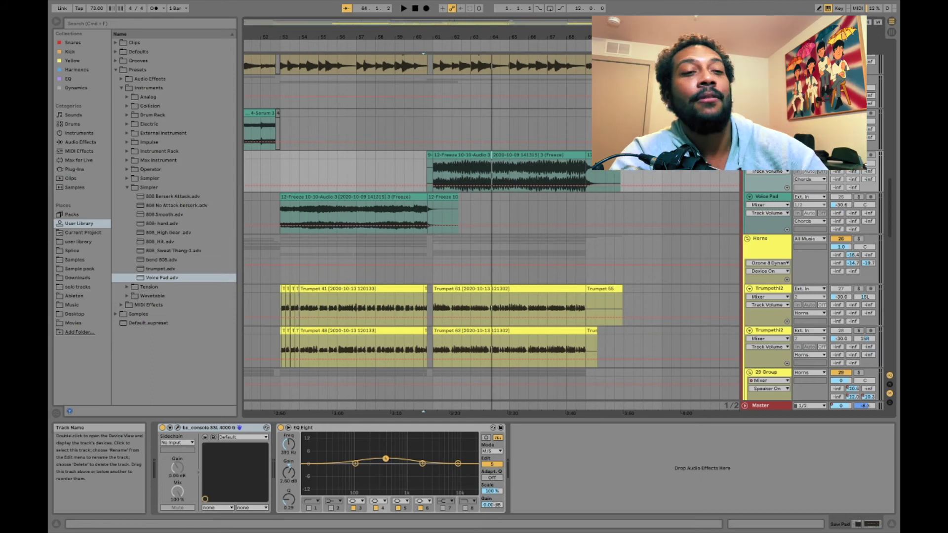
# Step: Play the layered trumpet tracks of the final section up to bar 65, selecting the Trumpet 61 clip at bar 61
pyautogui.scroll(-5, 493, 228)
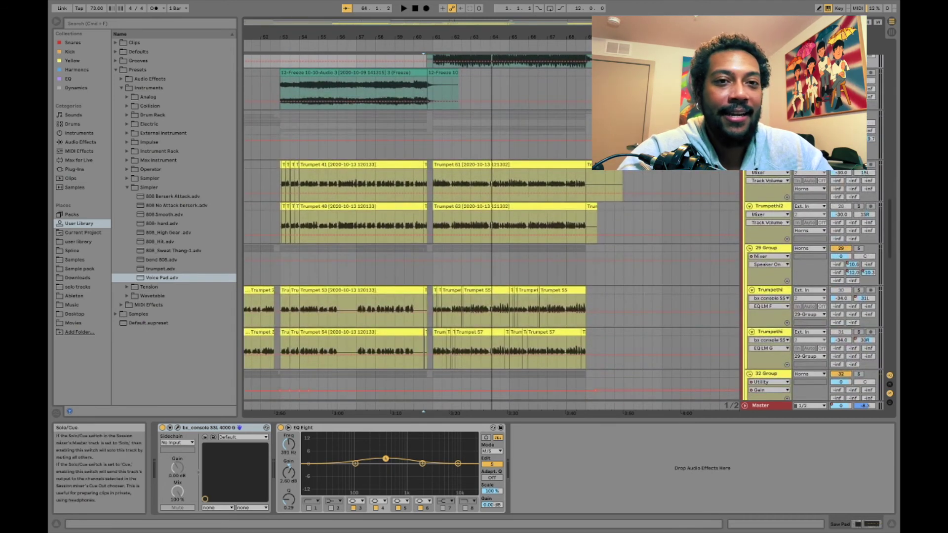
pyautogui.press('space')
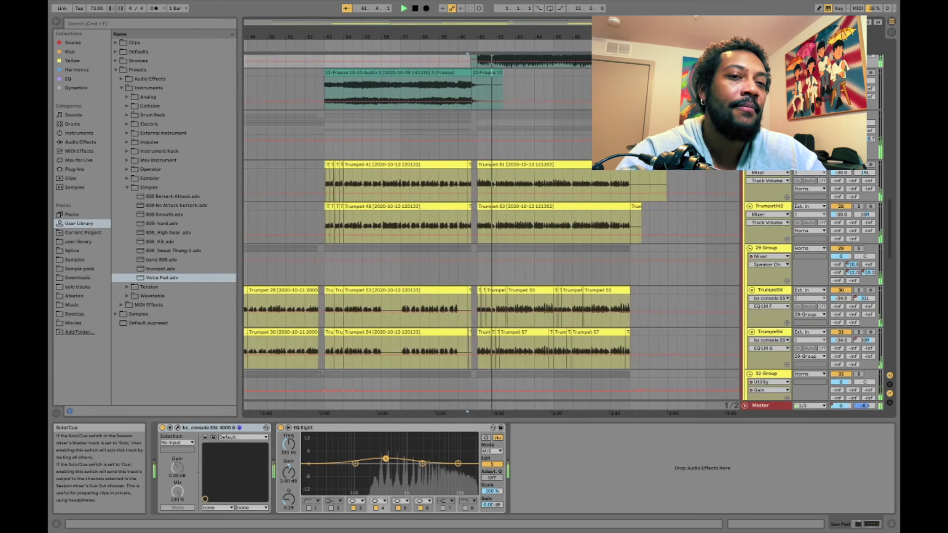
pyautogui.scroll(-2, 494, 247)
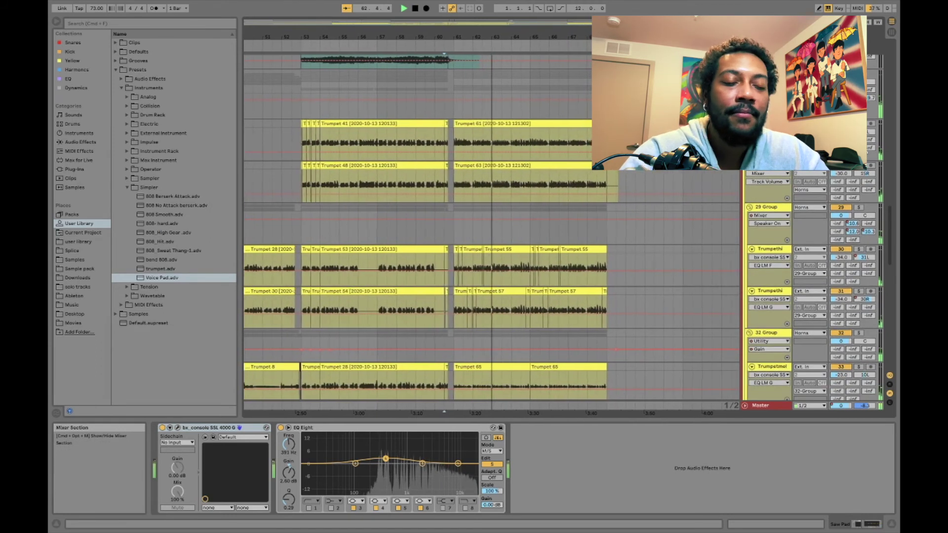
pyautogui.scroll(-6, 850, 296)
pyautogui.scroll(5, 597, 165)
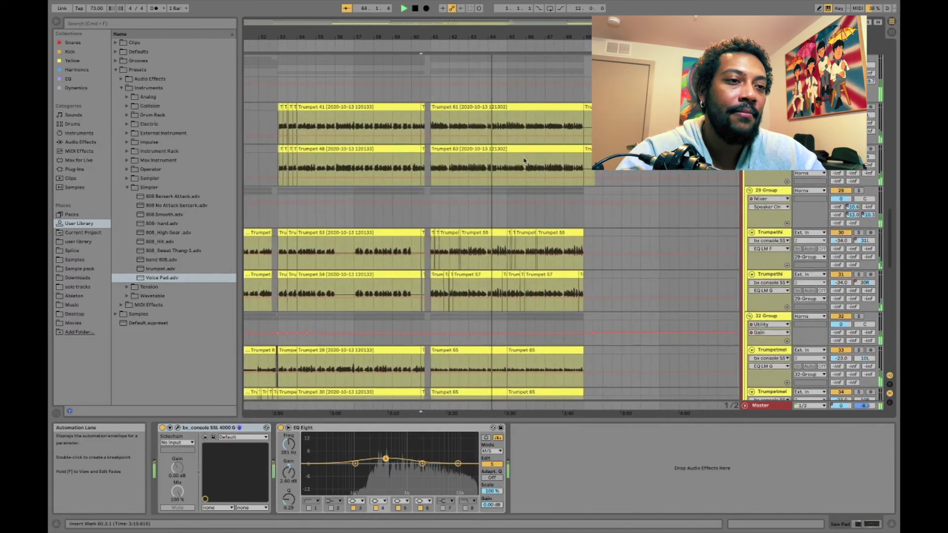
pyautogui.click(515, 107)
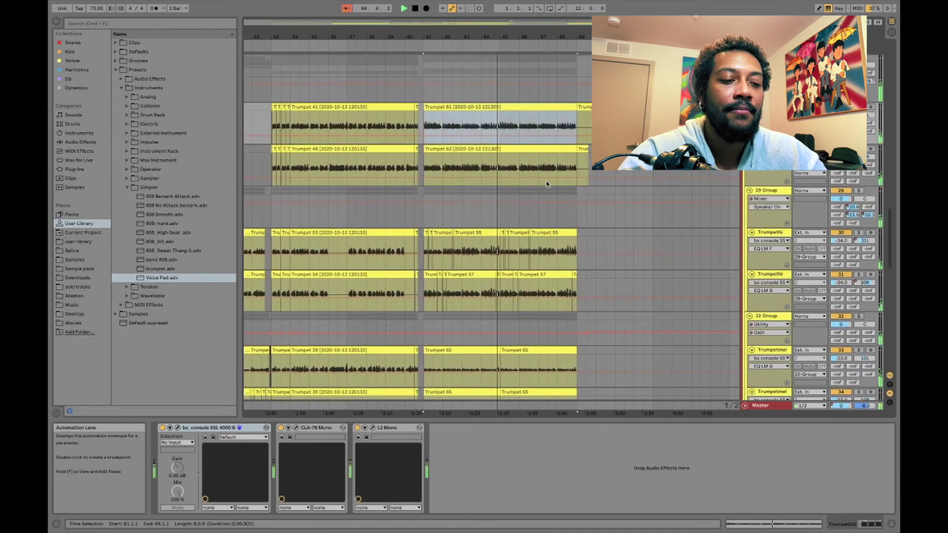
pyautogui.press('space')
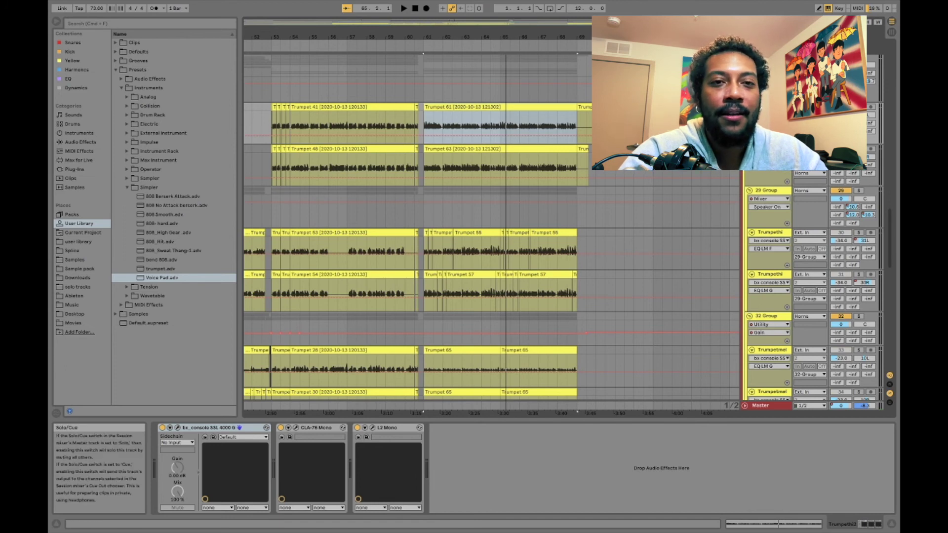
# Step: Play the two Trumpethi2 tracks on their own from bar 61 to bar 63
pyautogui.press('space')
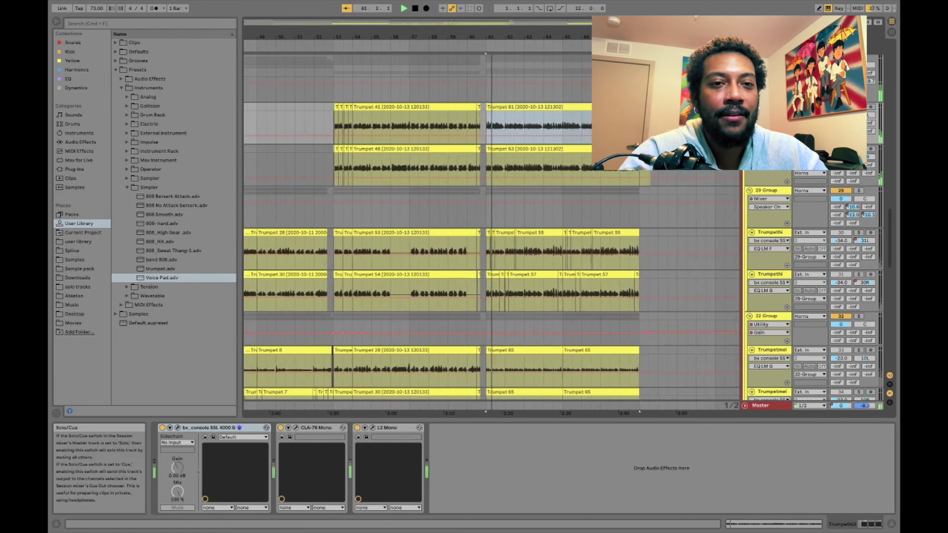
pyautogui.scroll(-3, 860, 275)
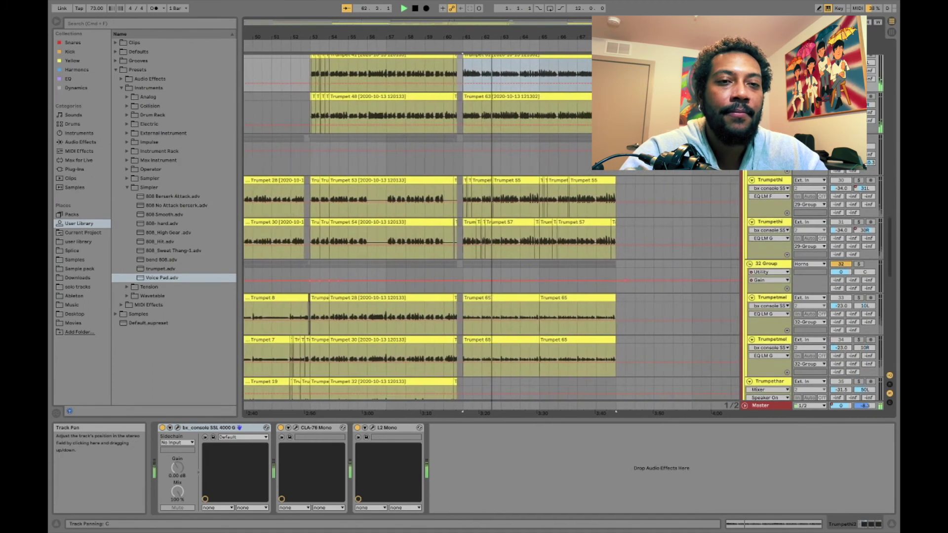
pyautogui.press('space')
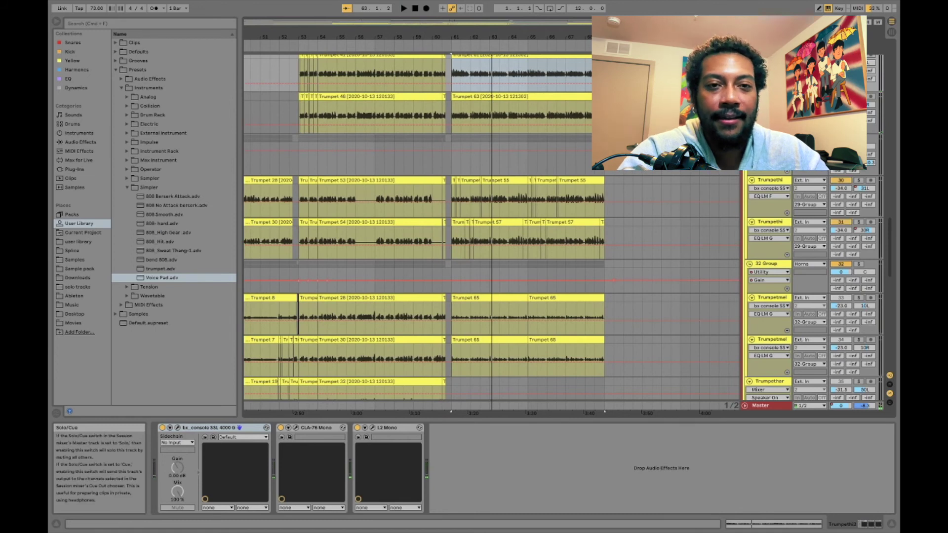
# Step: Solo the 29 Group and play its Trumpethi tracks from bar 61 to bar 63
pyautogui.press('space')
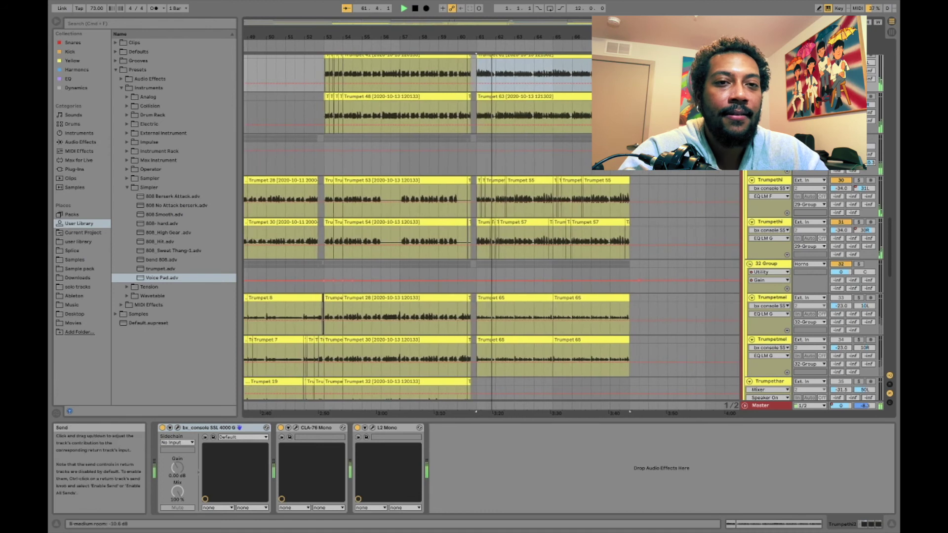
pyautogui.scroll(1, 852, 212)
pyautogui.scroll(-4, 491, 227)
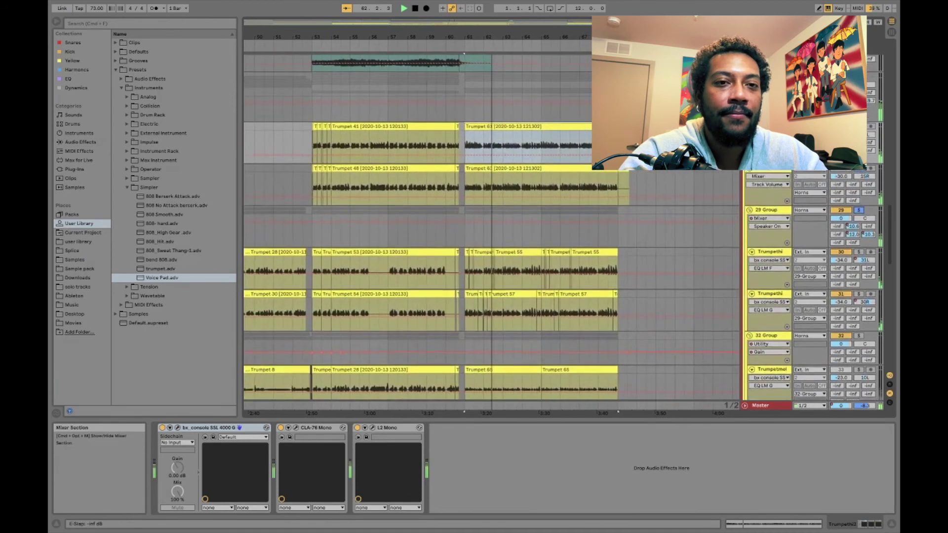
pyautogui.scroll(-2, 859, 286)
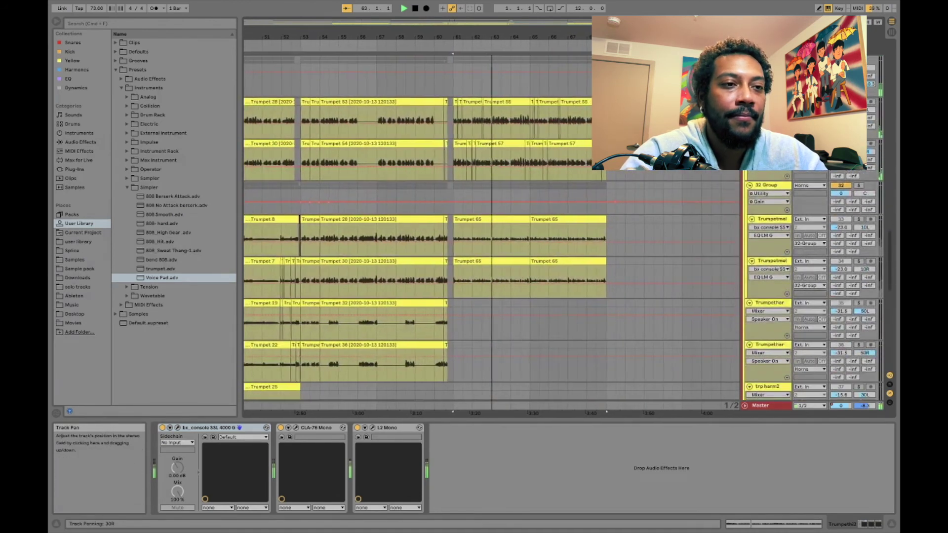
pyautogui.scroll(-3, 562, 227)
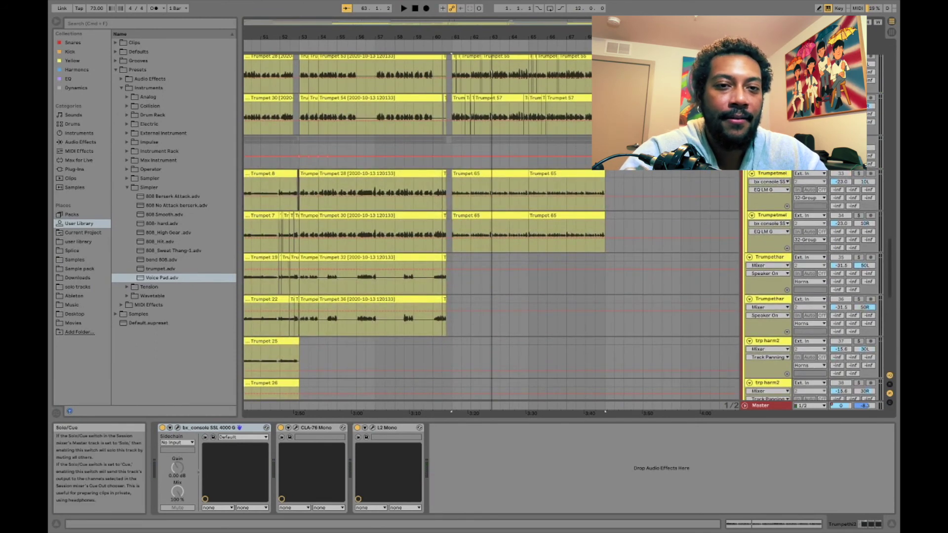
# Step: Play the two Trumpetmel tracks of the 32 Group on their own from bar 61 to bar 64
pyautogui.press('space')
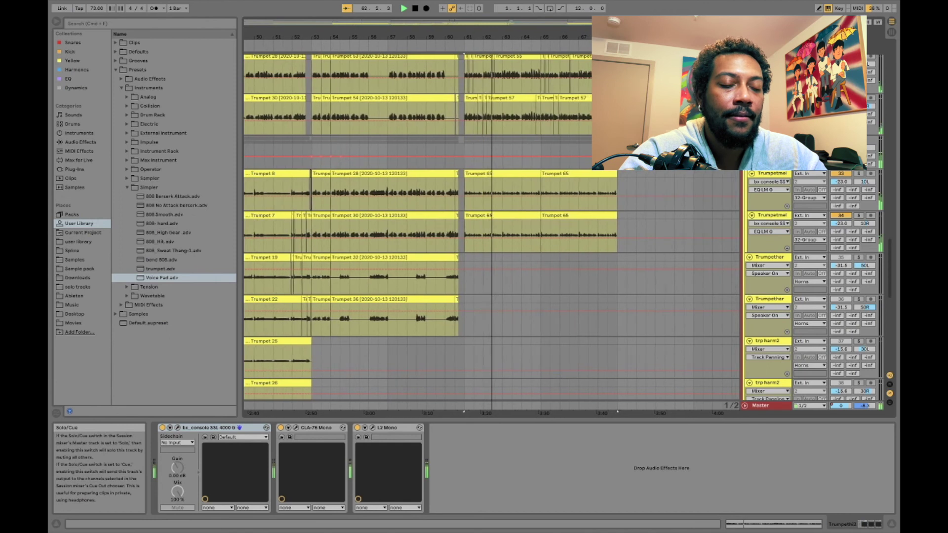
pyautogui.scroll(-1, 857, 215)
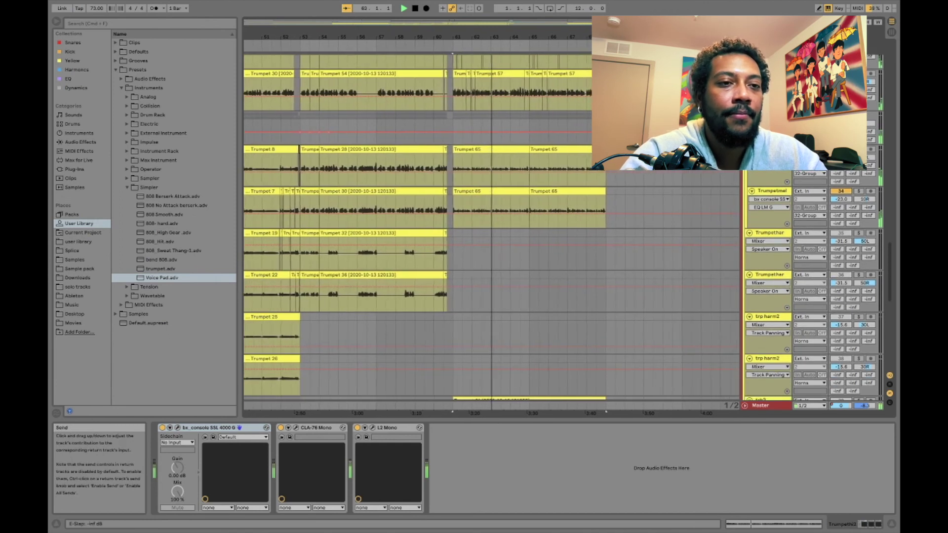
pyautogui.scroll(-3, 859, 207)
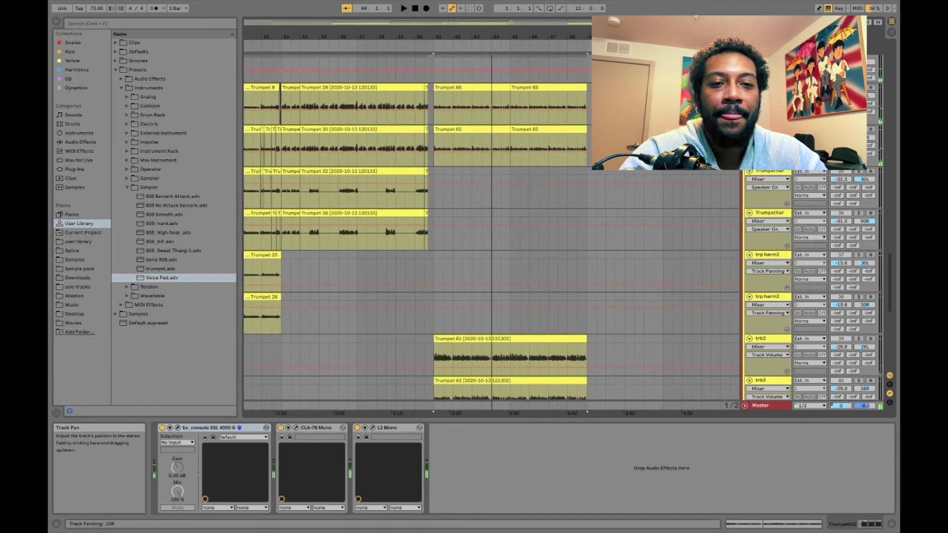
# Step: Solo the trb2 tracks, add the trb tracks to the solo, and play them from bar 61 to bar 63
pyautogui.scroll(-5, 859, 247)
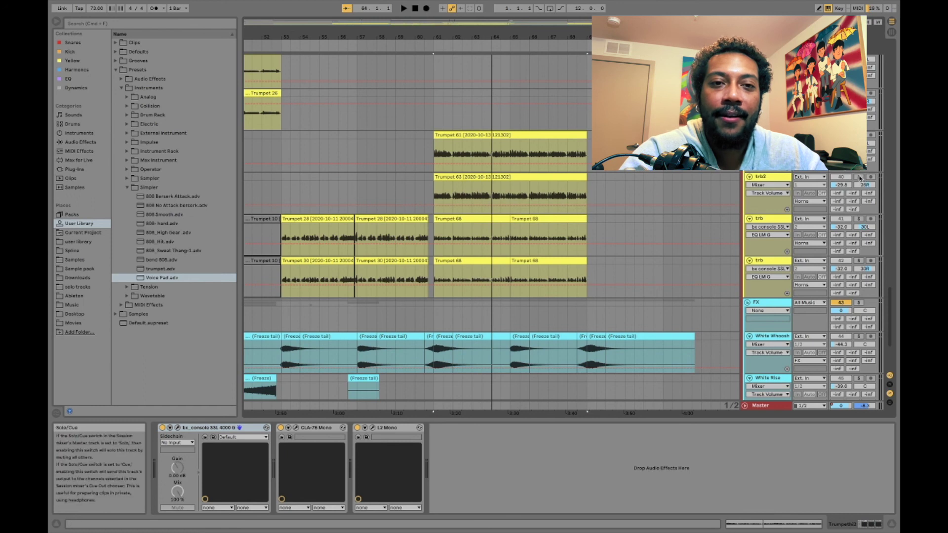
pyautogui.press('space')
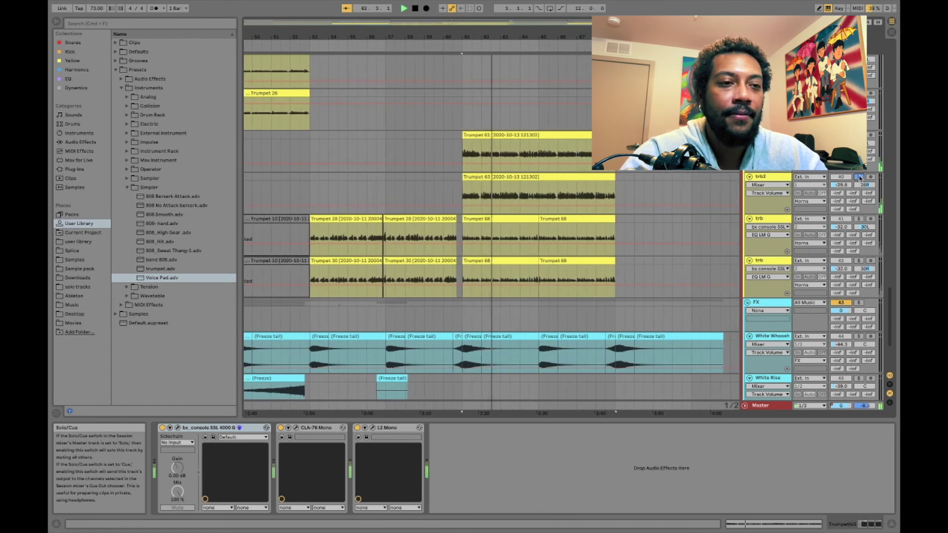
pyautogui.press('space')
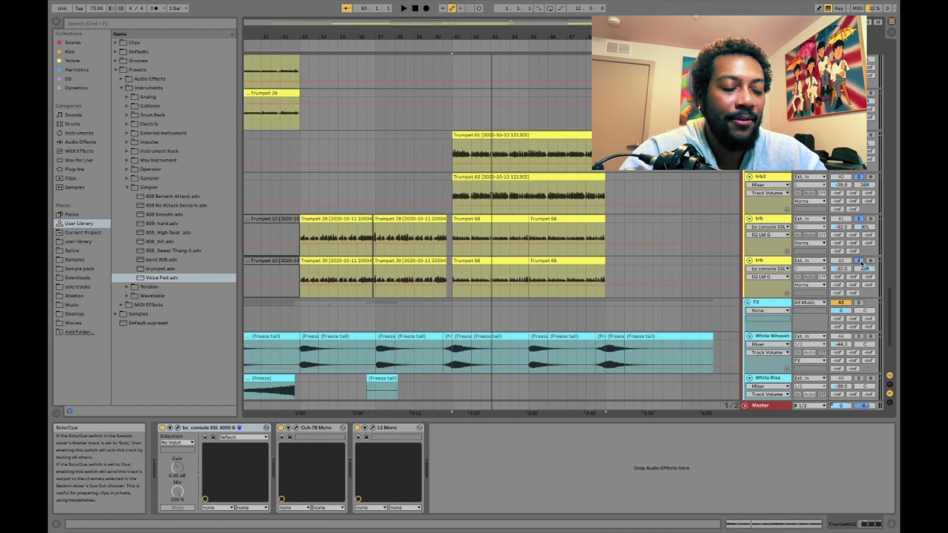
pyautogui.press('space')
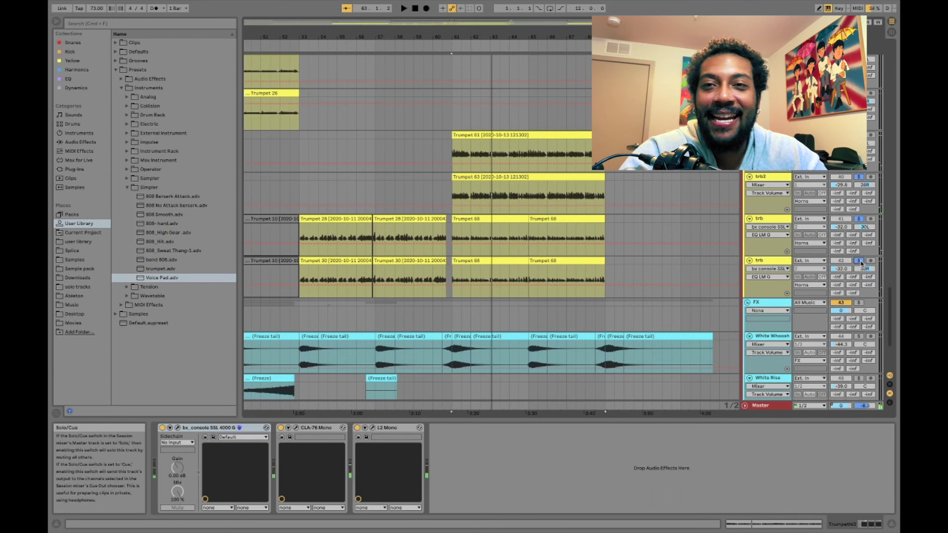
# Step: Turn off the trb2 and trb solos and play the arrangement from bar 61
pyautogui.press('space')
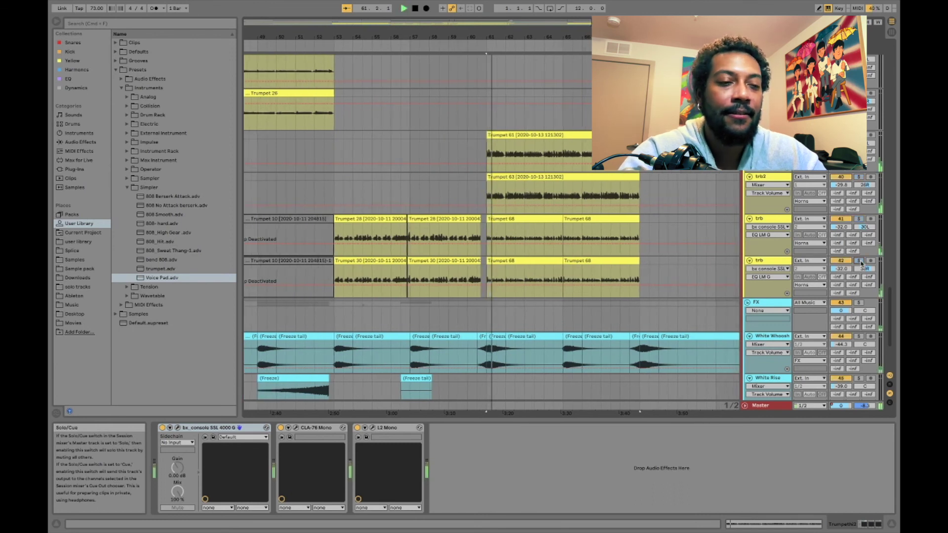